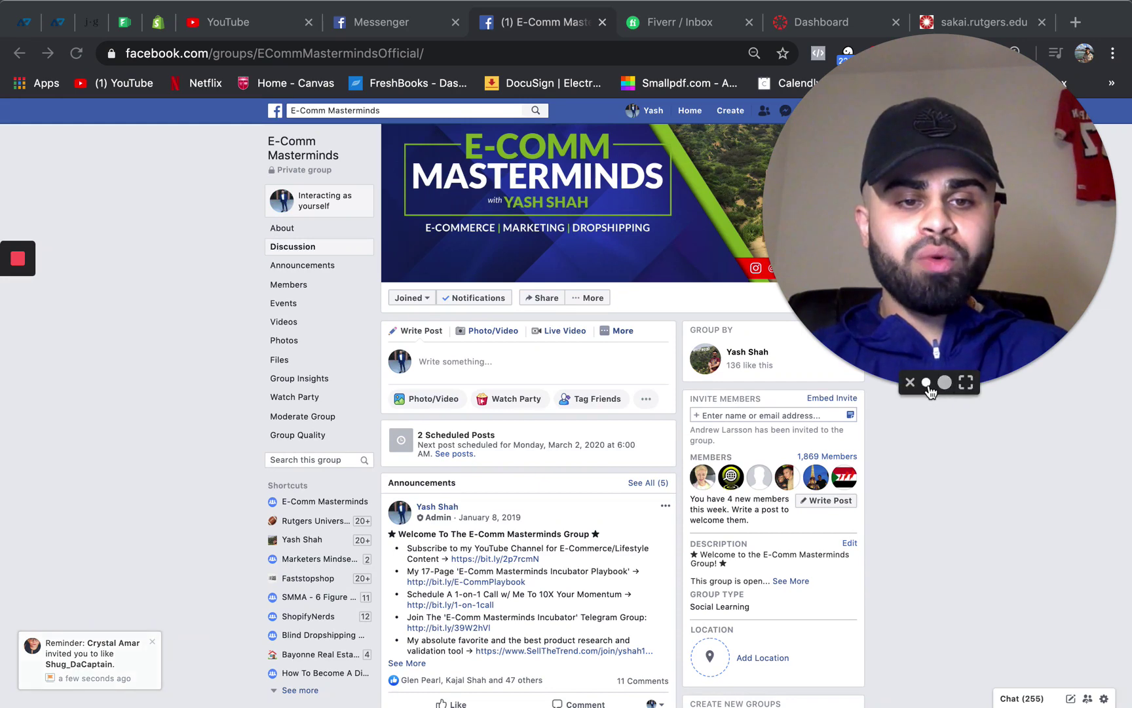
Step: Leave the Facebook group page and switch to the clearpay.co.uk home page tab
click(926, 382)
drag(836, 300, 976, 222)
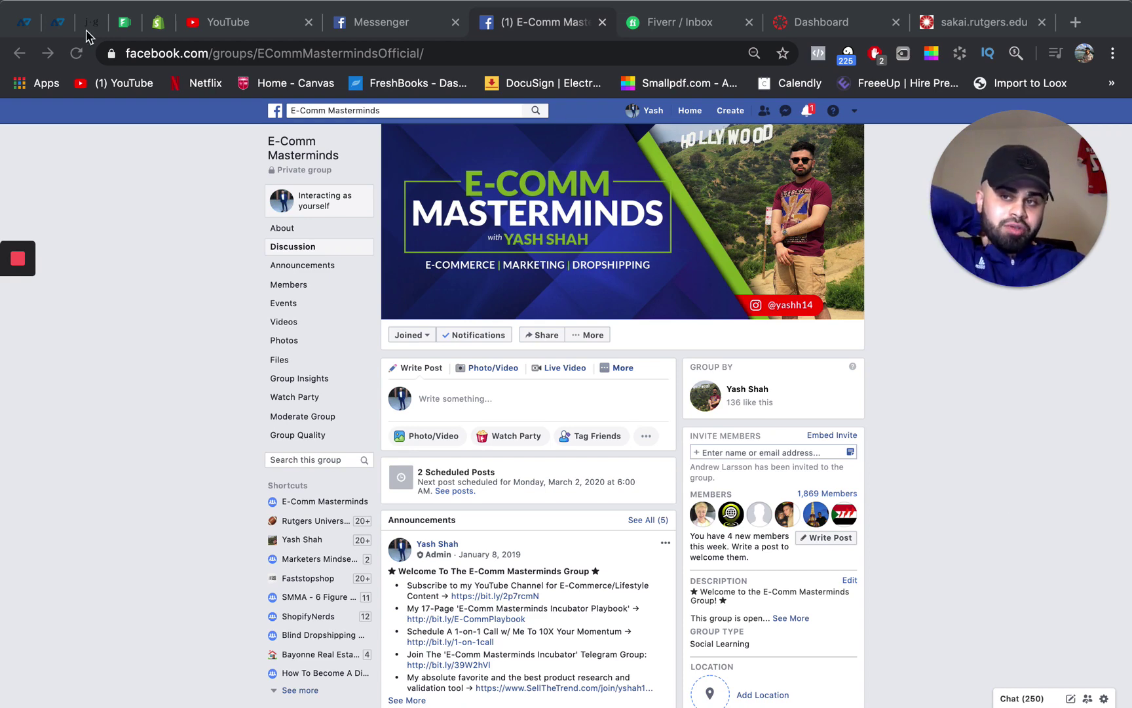
click(25, 24)
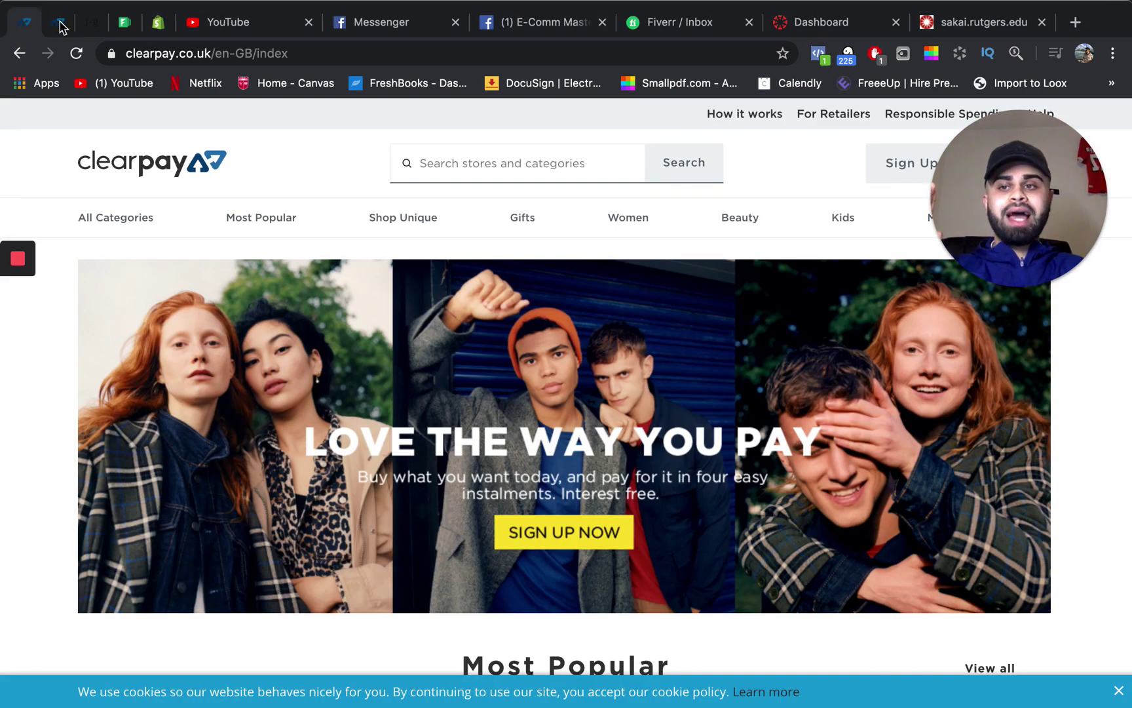
Step: Flip between the afterpay.com/for-retailers and Clearpay tabs, ending on Afterpay for-retailers
click(59, 23)
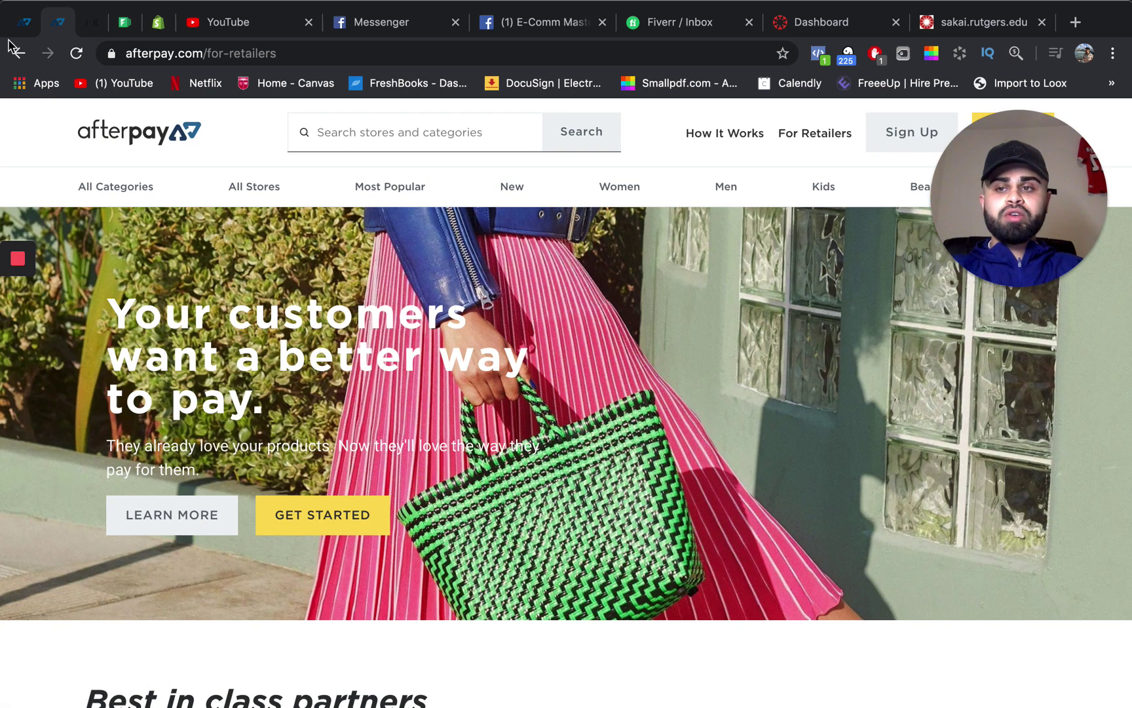
click(24, 21)
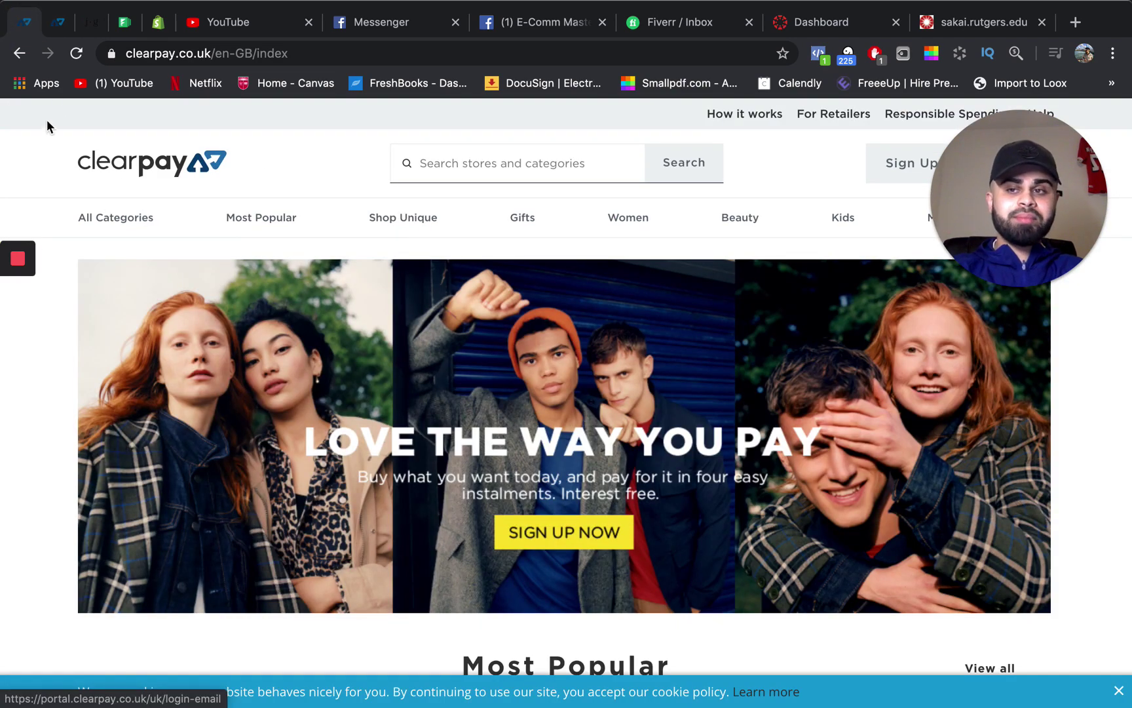
click(58, 21)
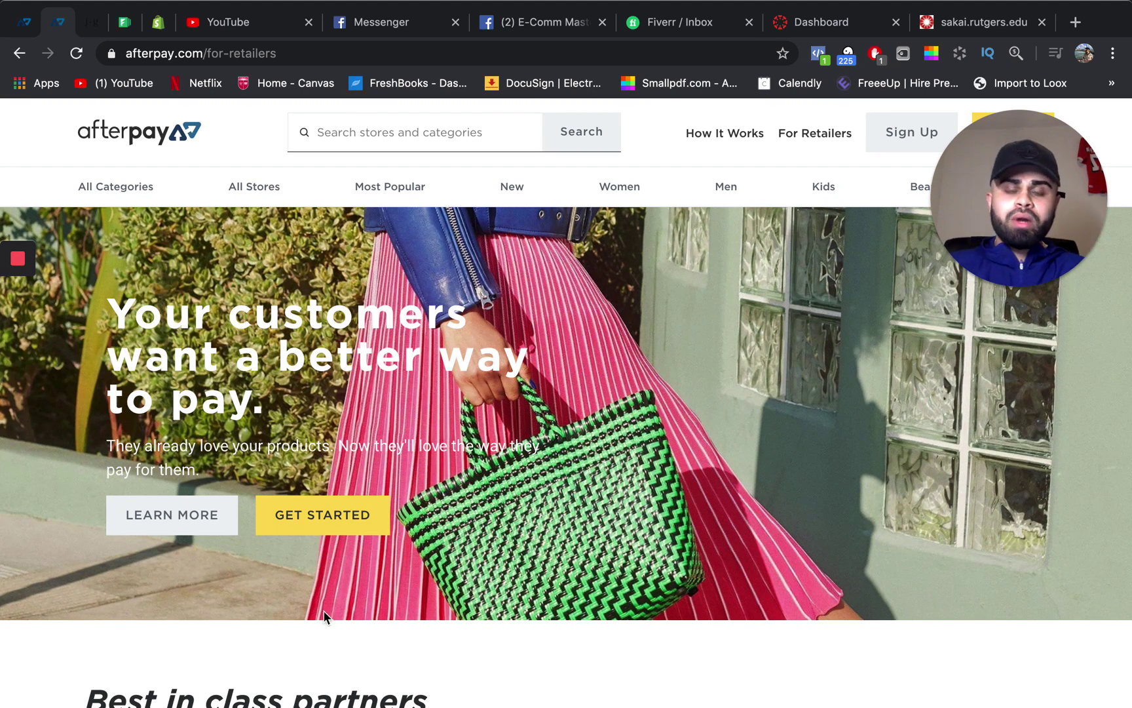
Step: Browse the for-retailers page's partner logos, then bring up the Formstack For Retailers form tab
scroll(540, 391, down, 5)
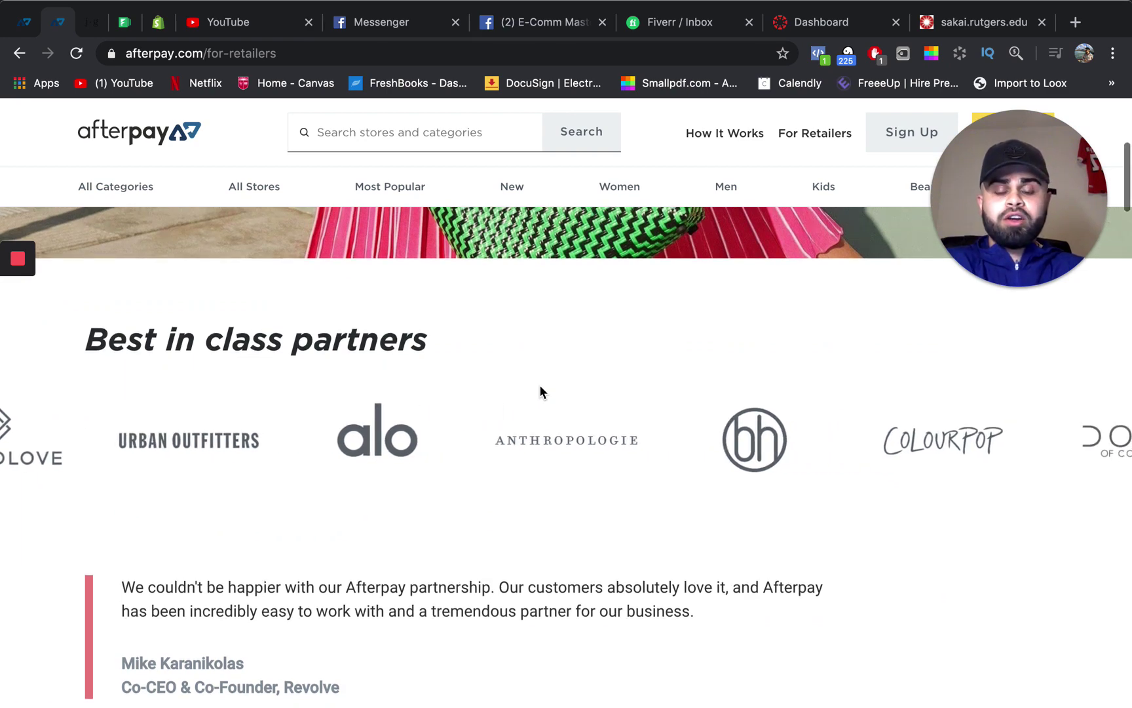
scroll(540, 391, down, 6)
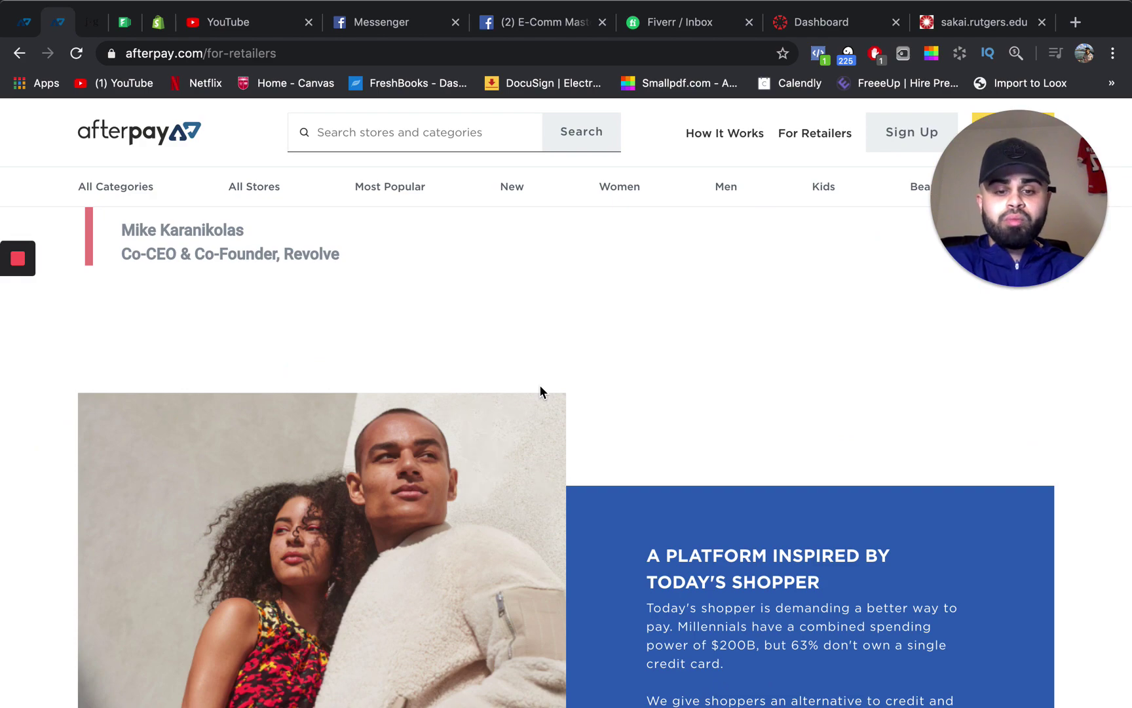
scroll(540, 391, down, 10)
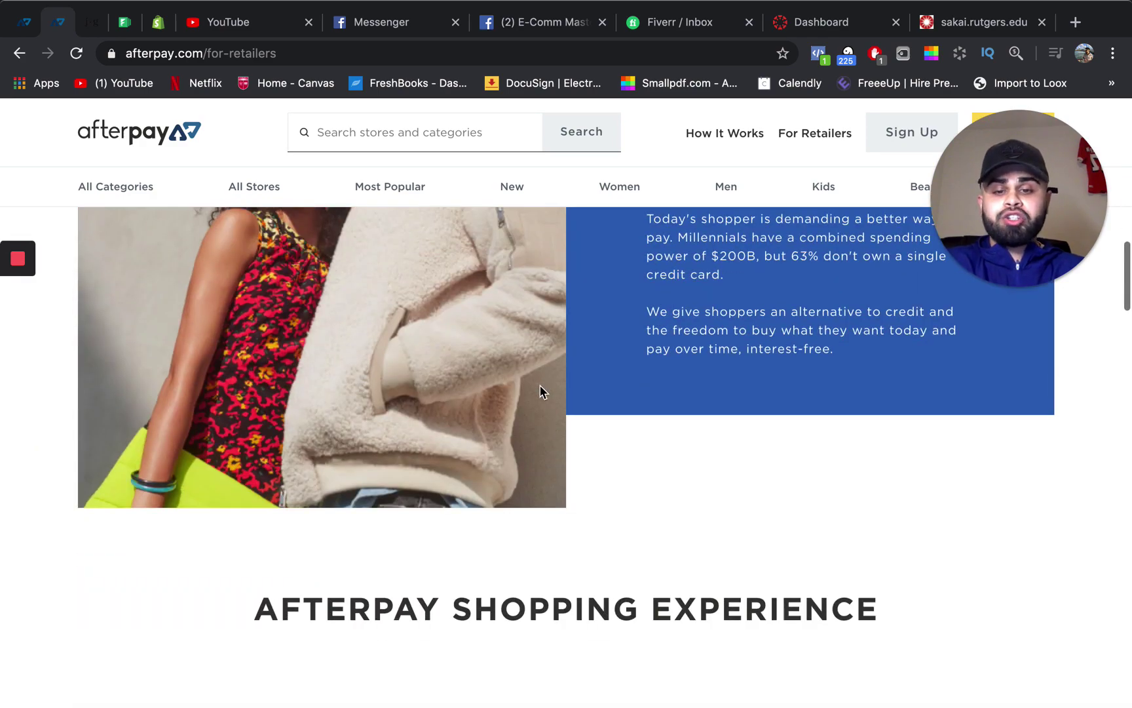
scroll(540, 392, up, 10)
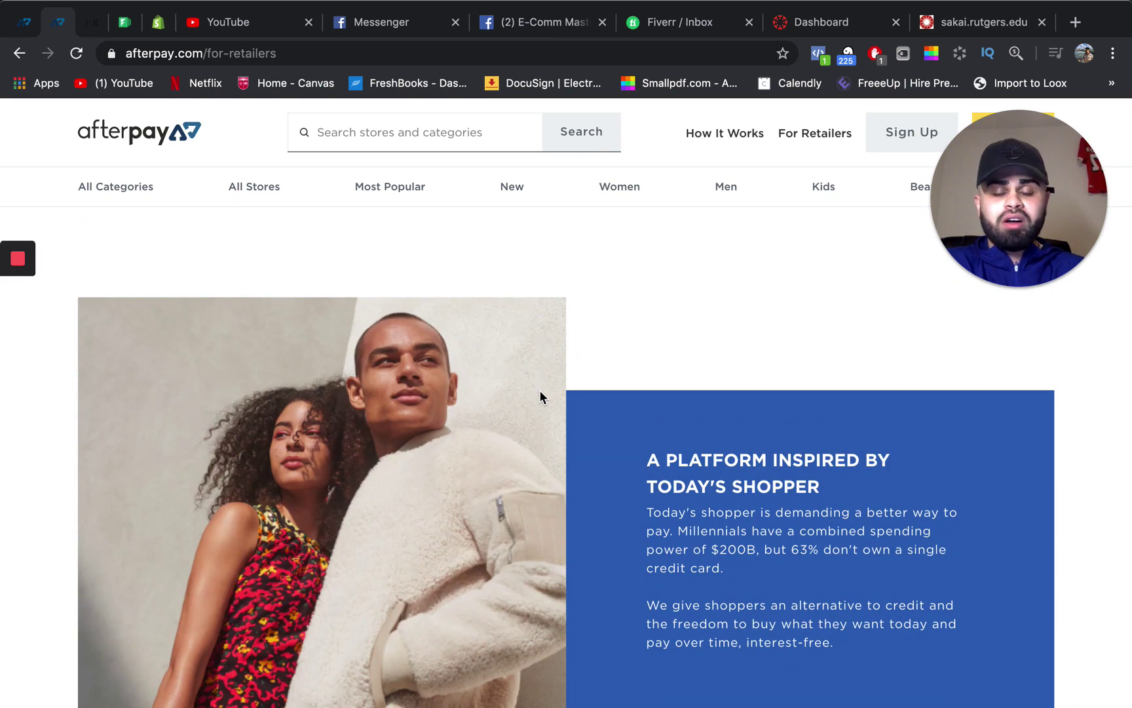
scroll(540, 396, up, 5)
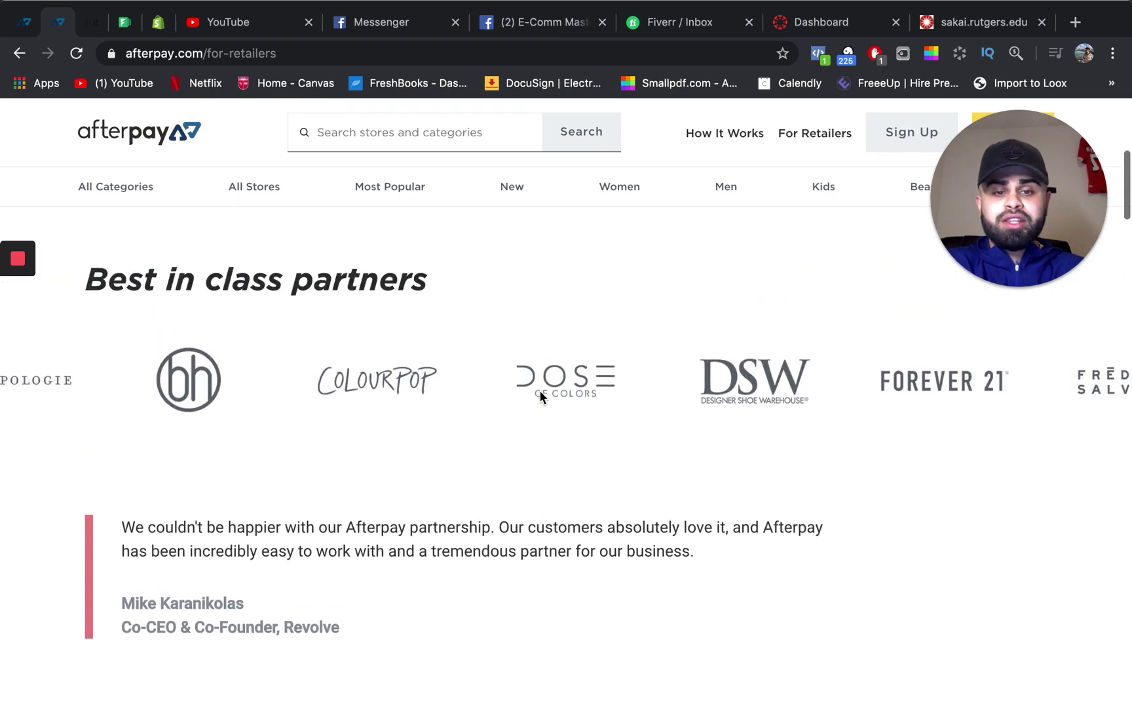
scroll(540, 391, up, 2)
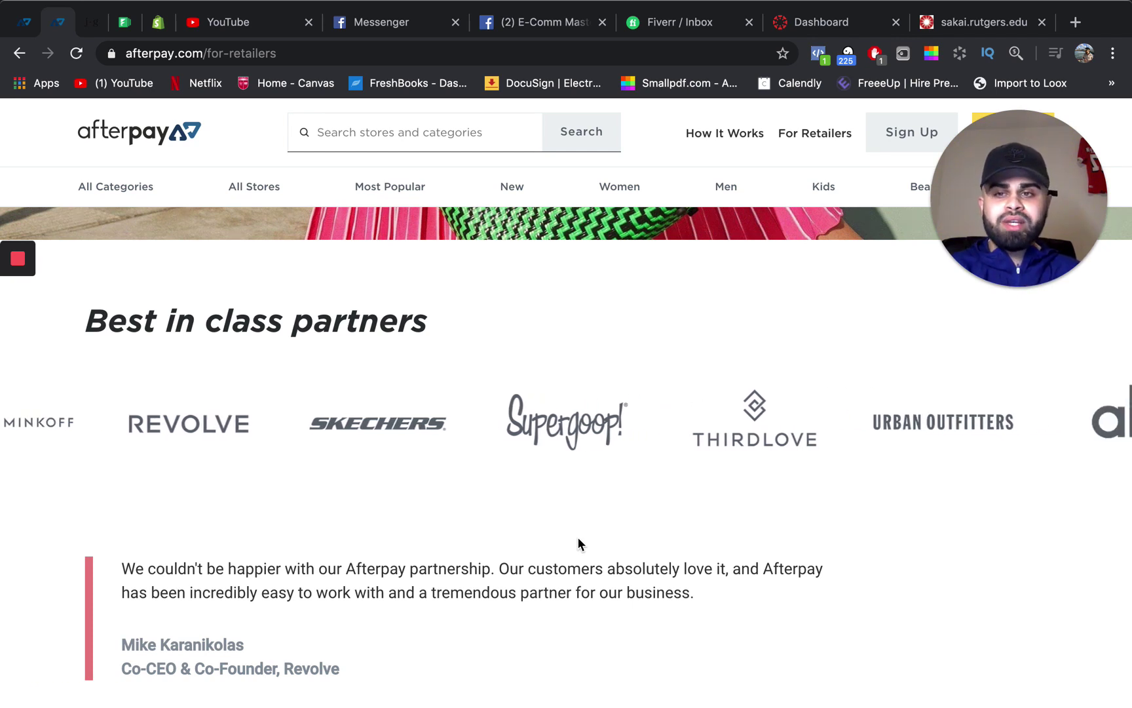
click(135, 21)
Step: Show the Janet Gwen Designs Pink Rose Grey Marble Macbook Case page and scroll through it
click(93, 21)
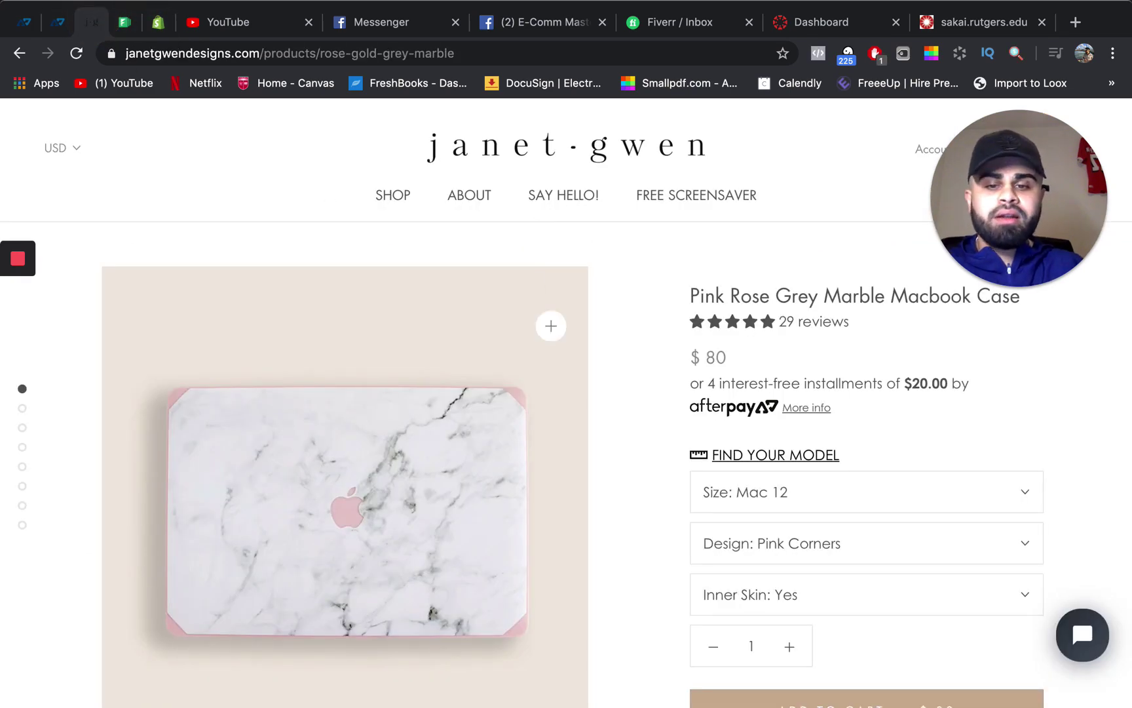
scroll(642, 451, down, 6)
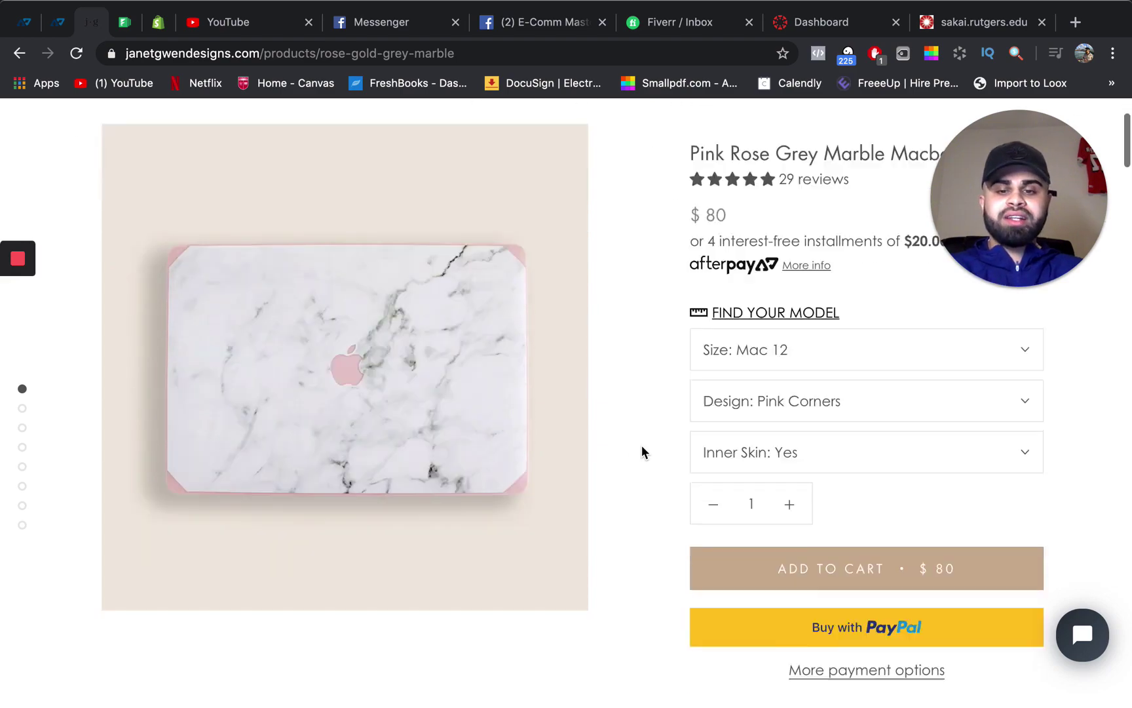
scroll(642, 451, up, 4)
scroll(641, 446, down, 6)
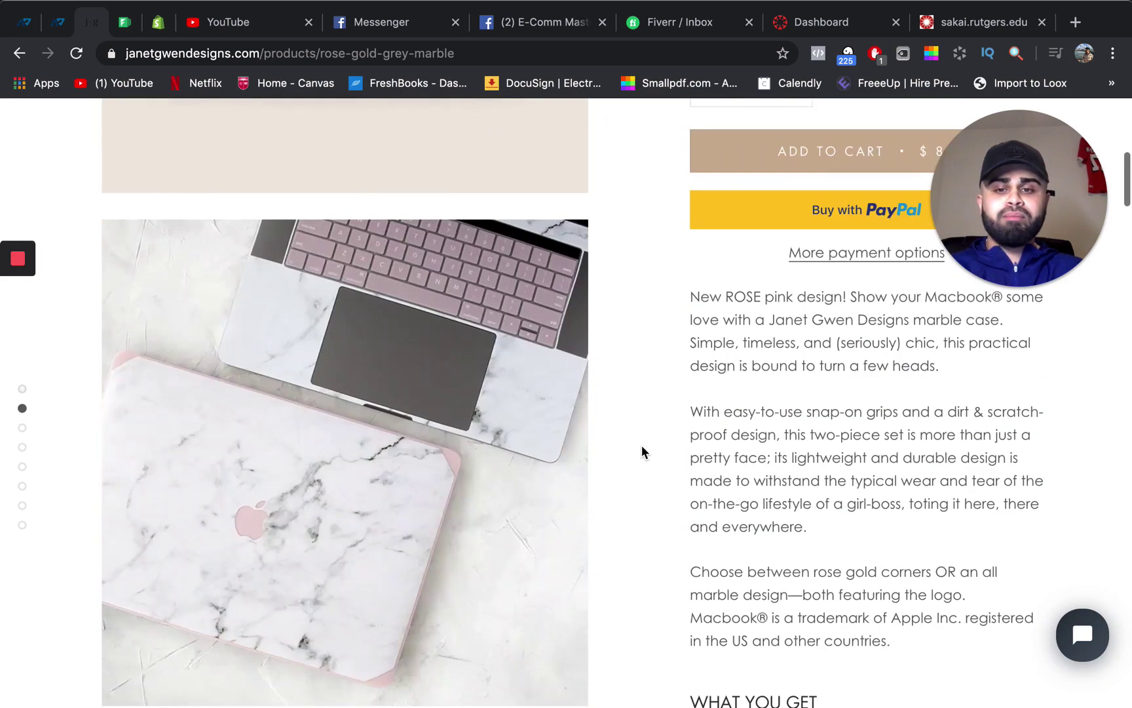
scroll(642, 451, down, 7)
scroll(642, 451, down, 8)
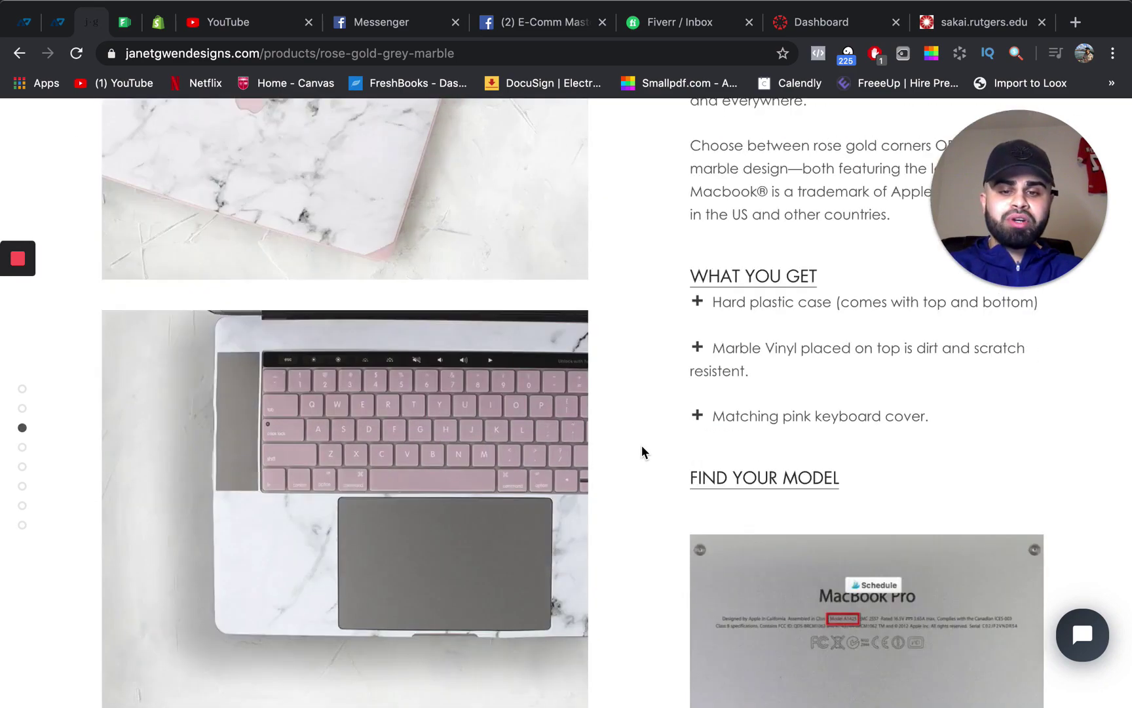
scroll(643, 451, down, 4)
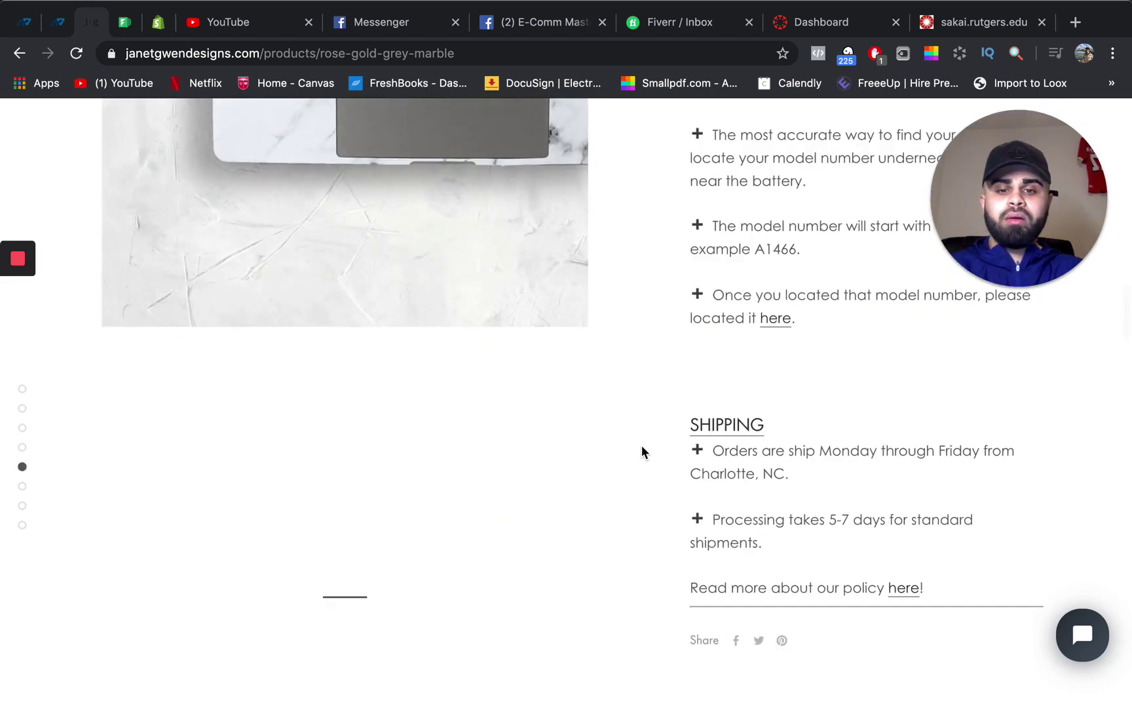
scroll(641, 445, down, 6)
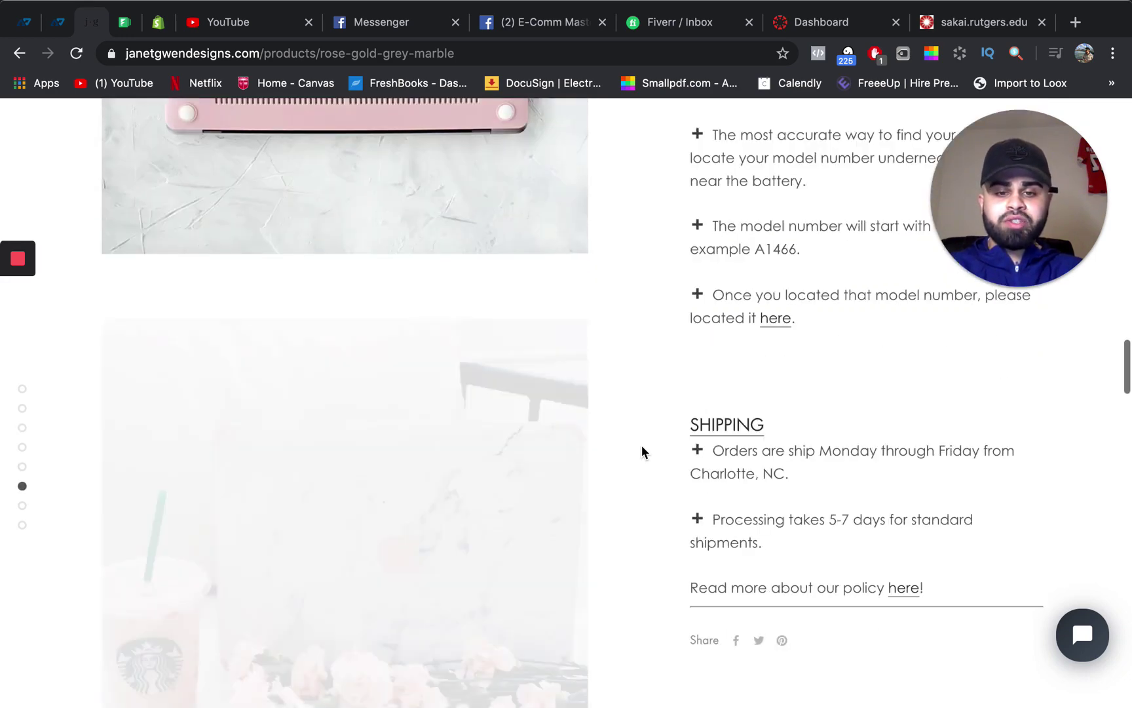
scroll(642, 446, down, 5)
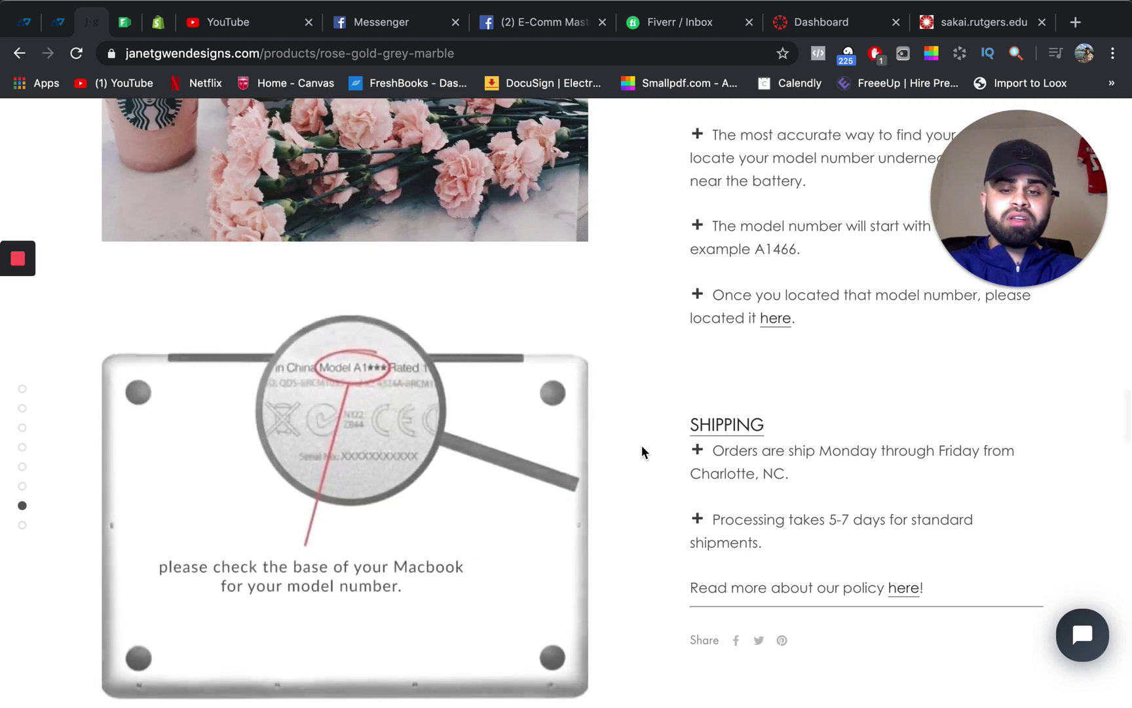
scroll(642, 445, down, 3)
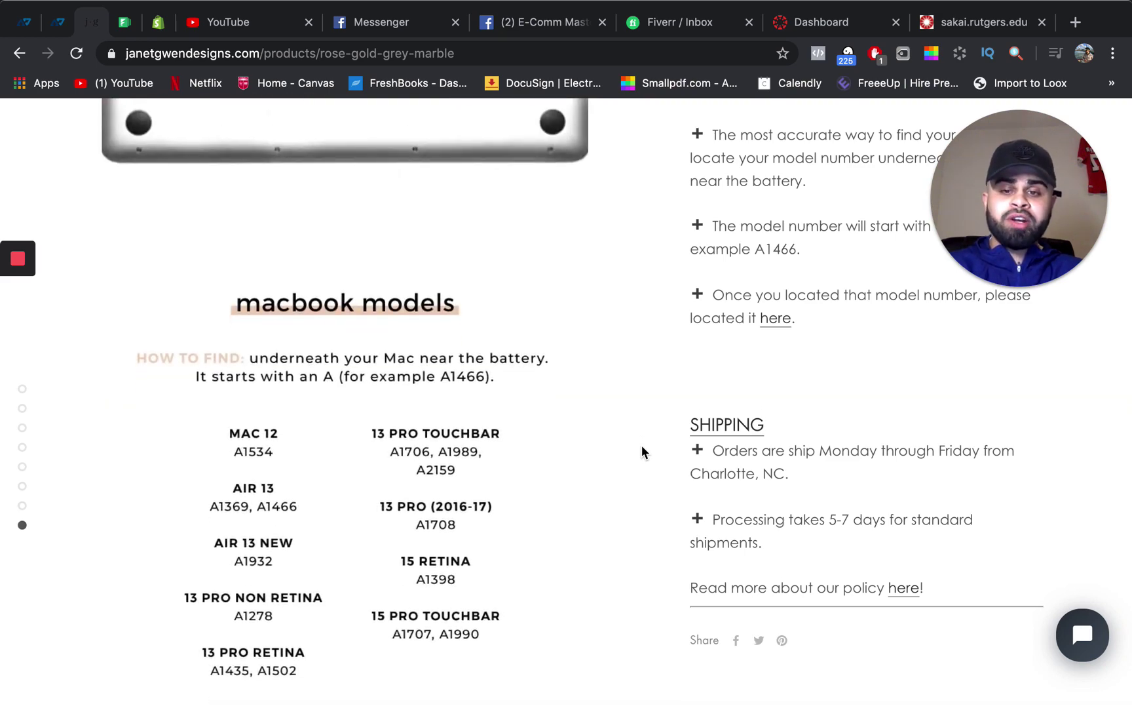
scroll(641, 445, down, 3)
scroll(642, 447, down, 8)
Step: Return to the $80 price and its 4 interest-free $20.00 Afterpay installments line
scroll(641, 447, up, 9)
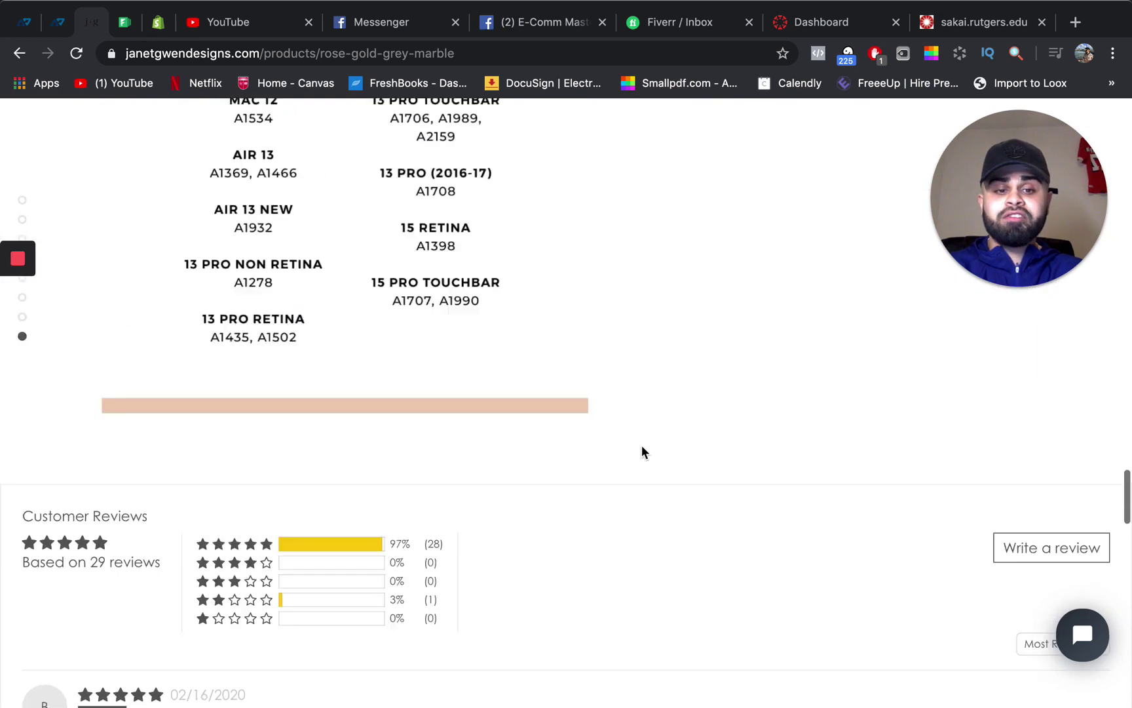
scroll(641, 446, up, 10)
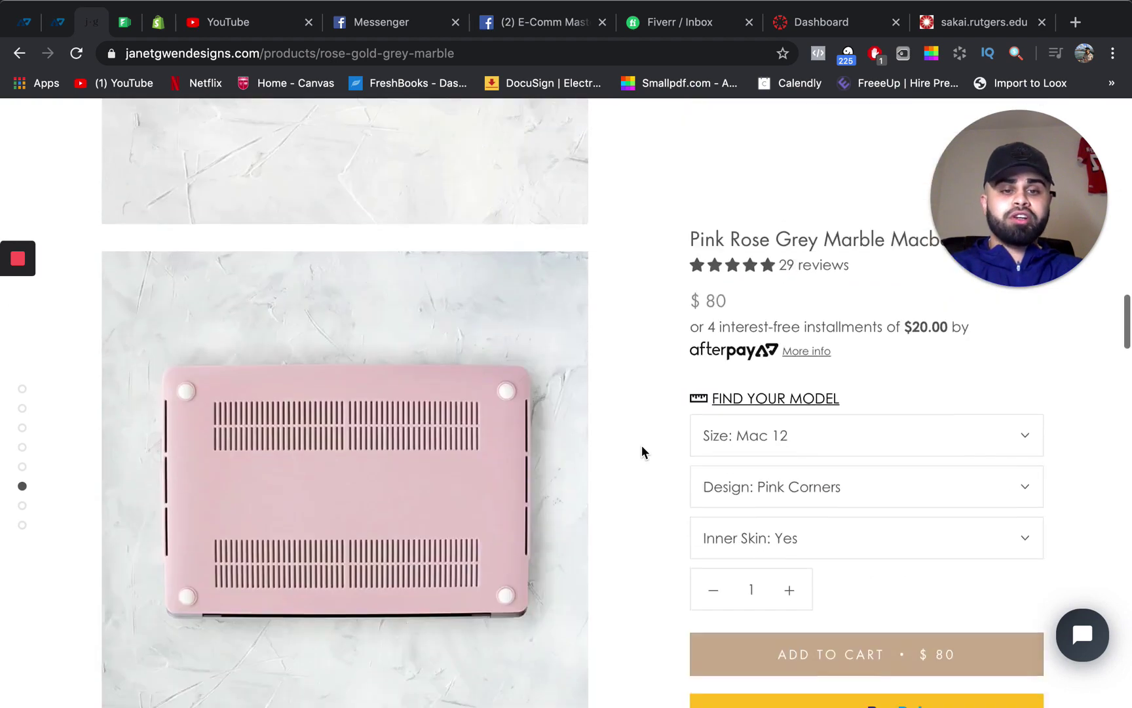
scroll(642, 445, up, 1)
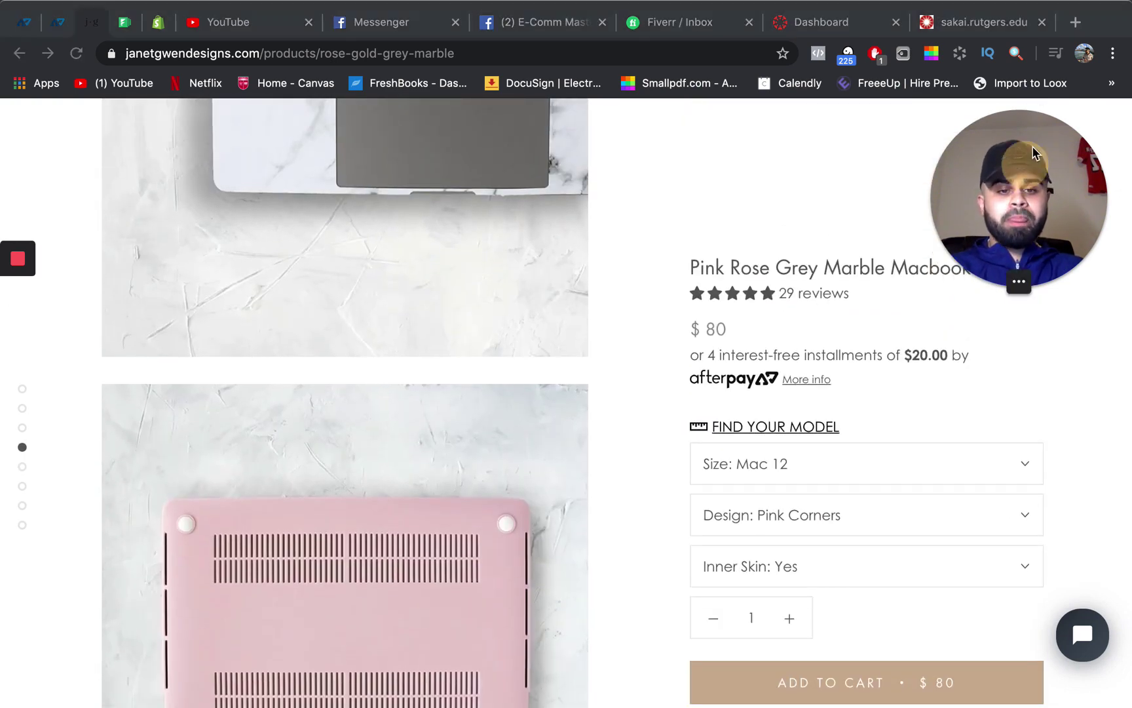
drag(1032, 152, 1042, 114)
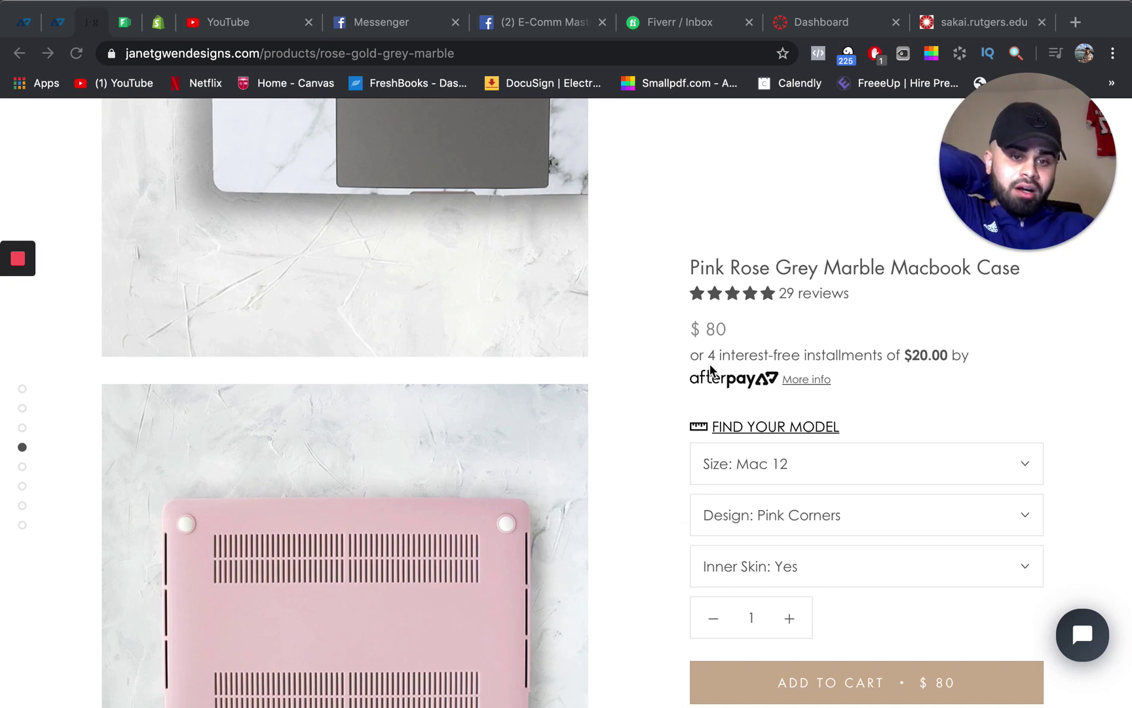
scroll(797, 535, down, 2)
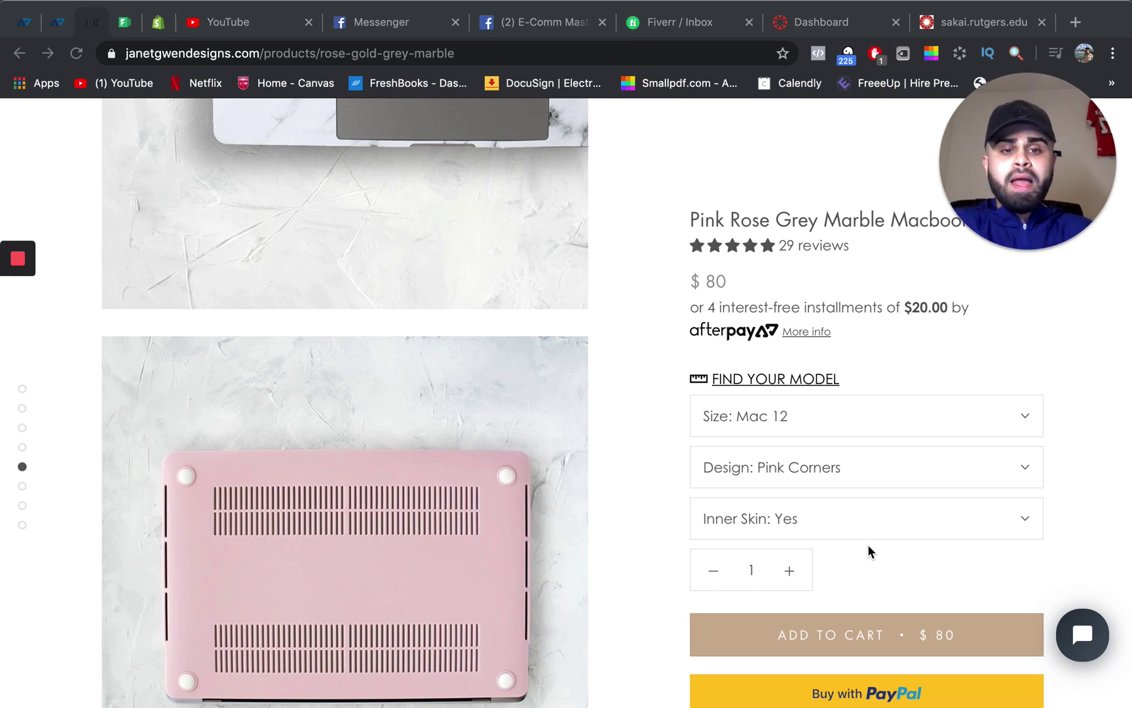
click(696, 307)
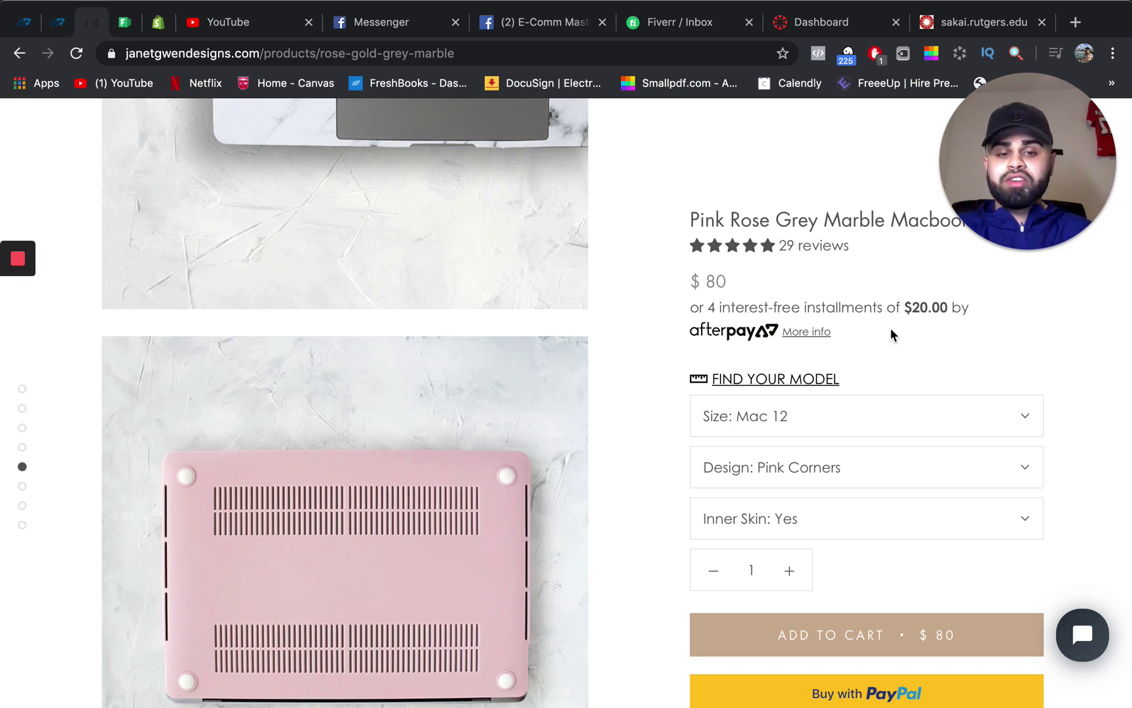
click(812, 332)
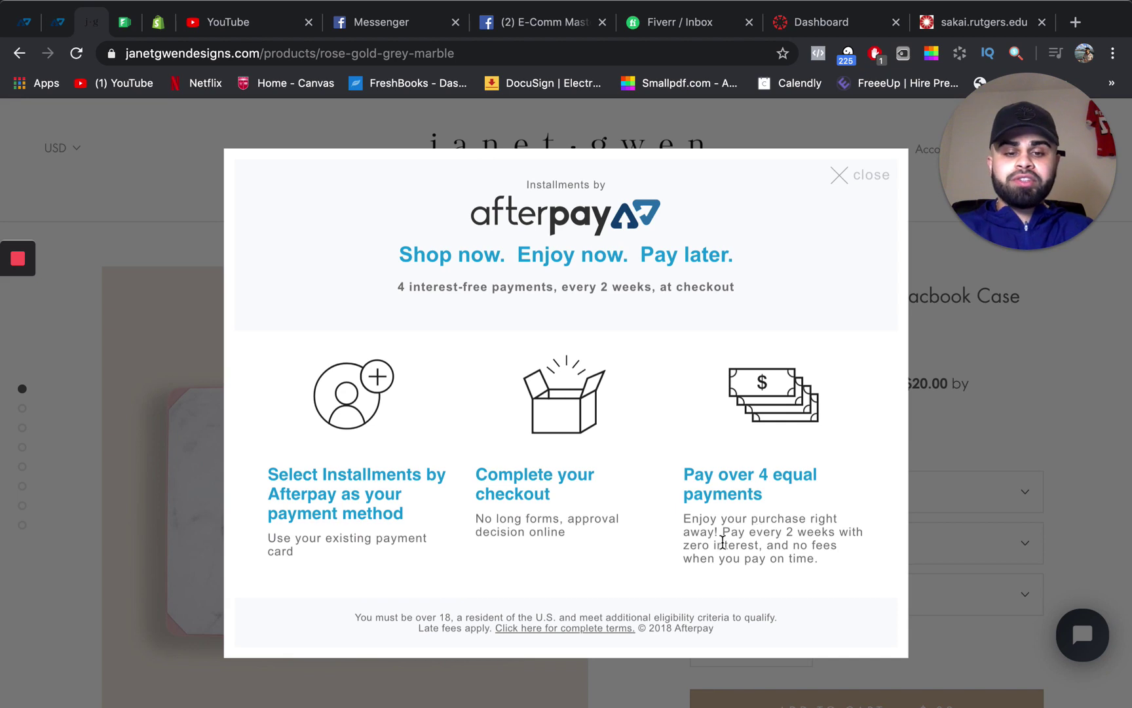
click(701, 524)
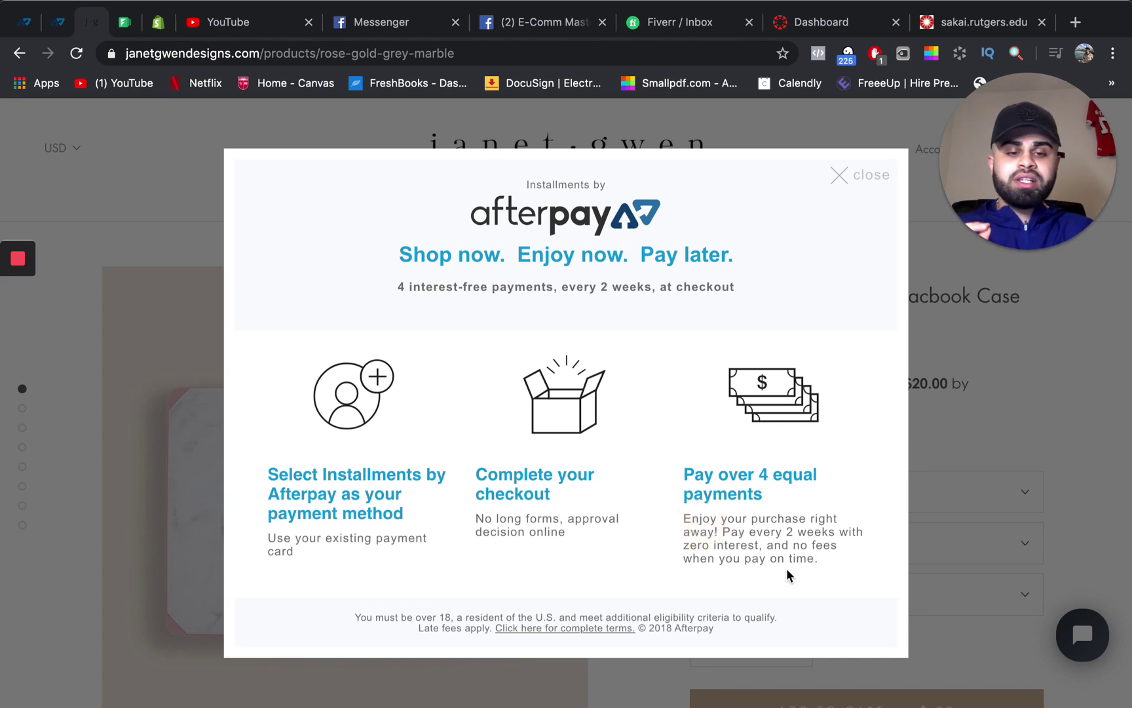
click(852, 178)
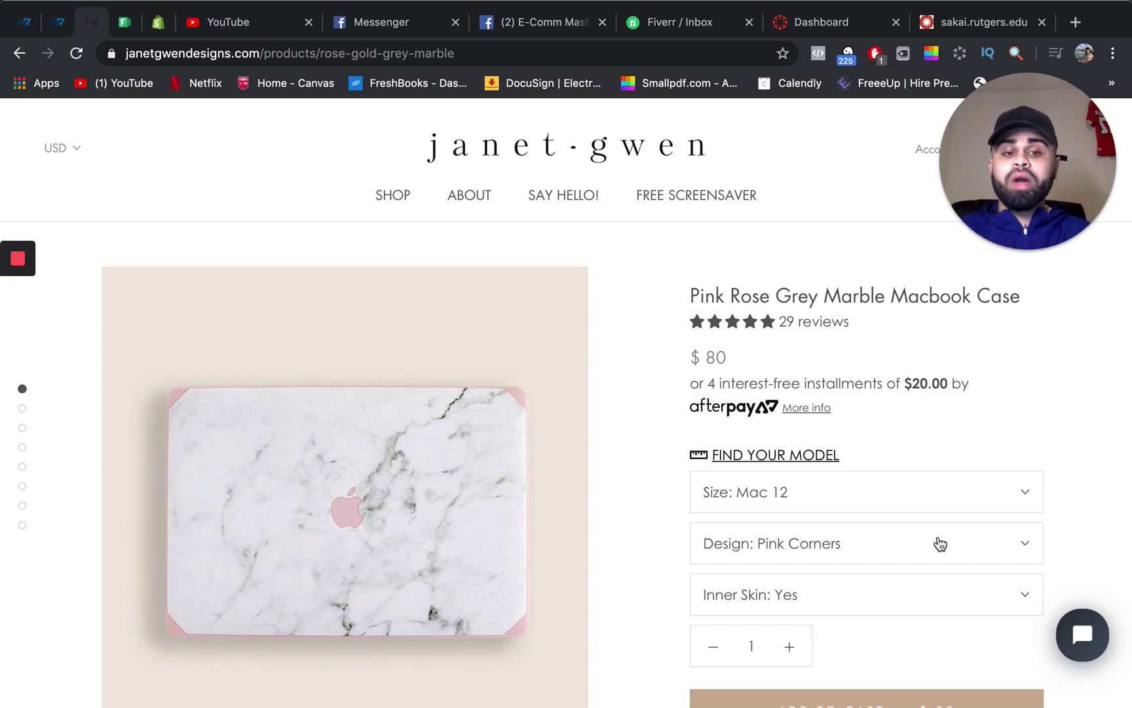
Step: Add the Pink Rose Grey Marble Macbook Case to the cart and proceed to the $80.00 checkout
scroll(941, 544, down, 2)
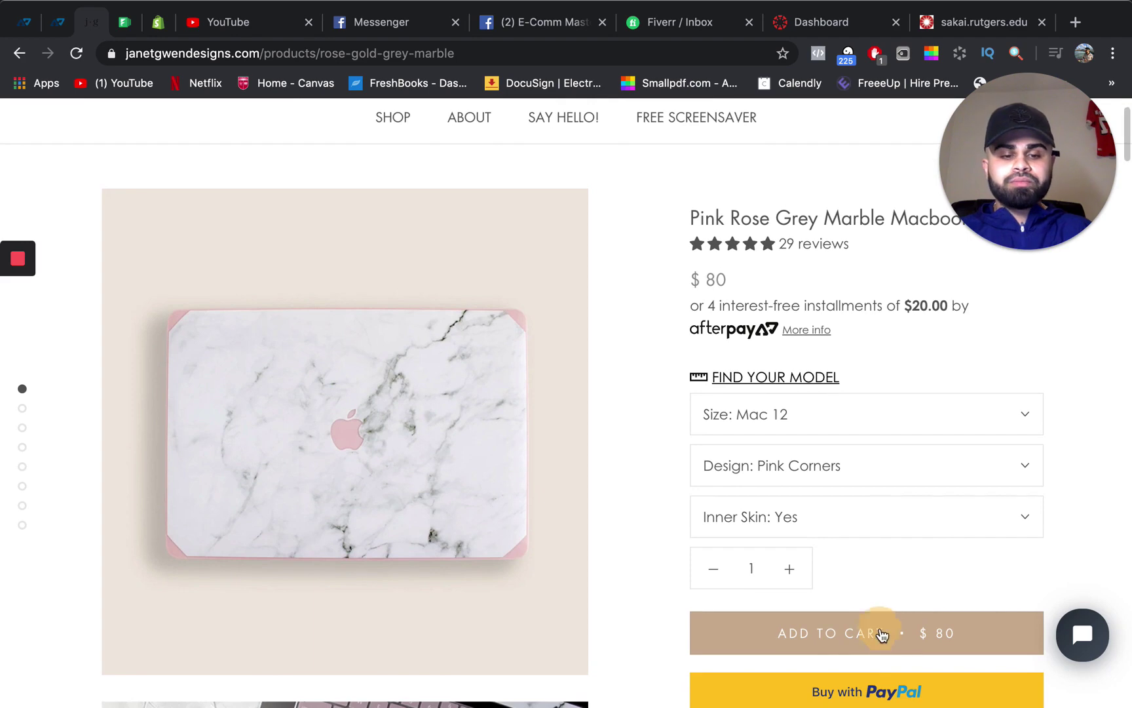
click(882, 634)
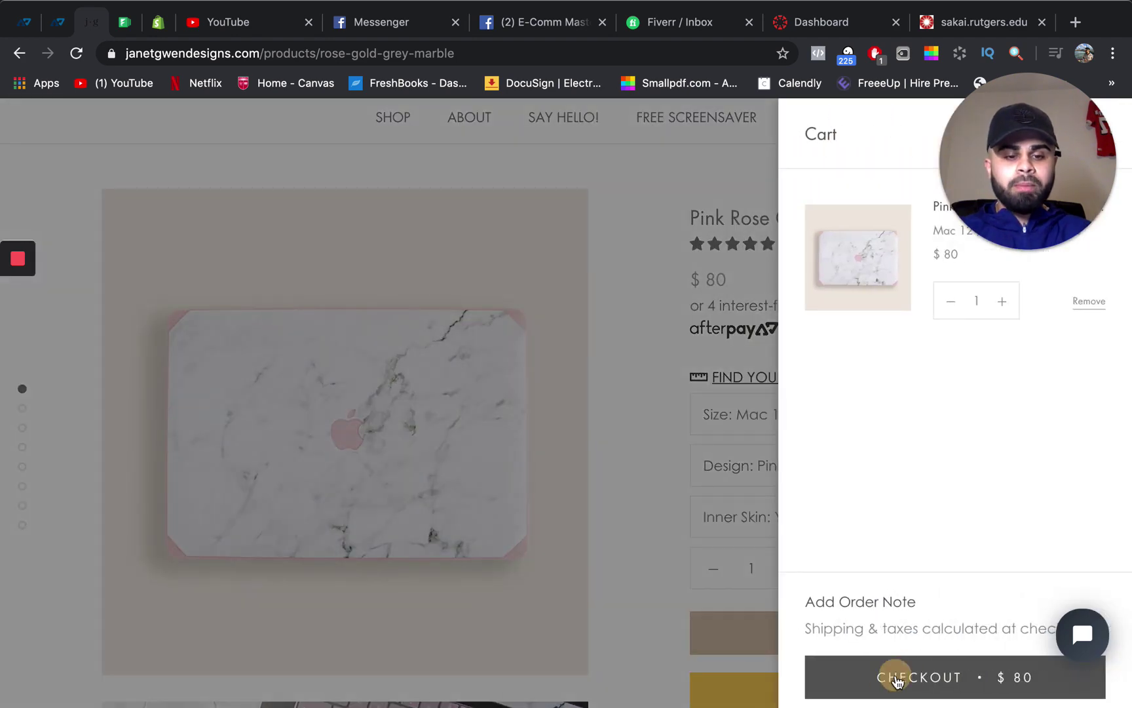
click(897, 681)
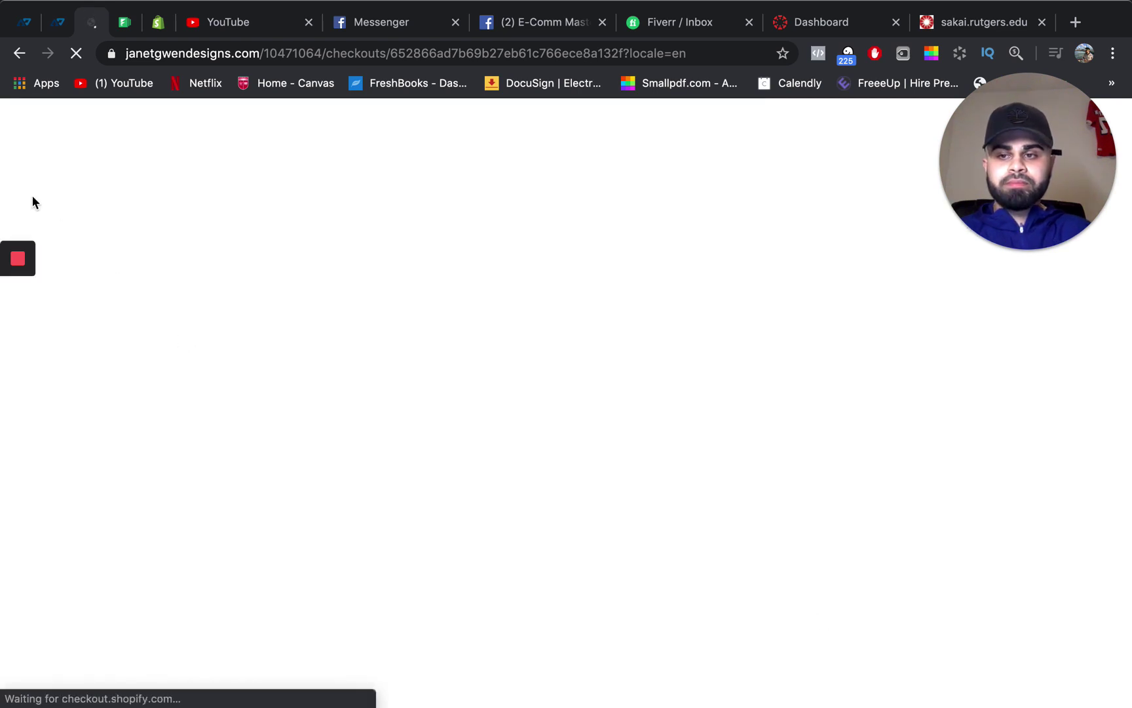
mouse_move(23, 320)
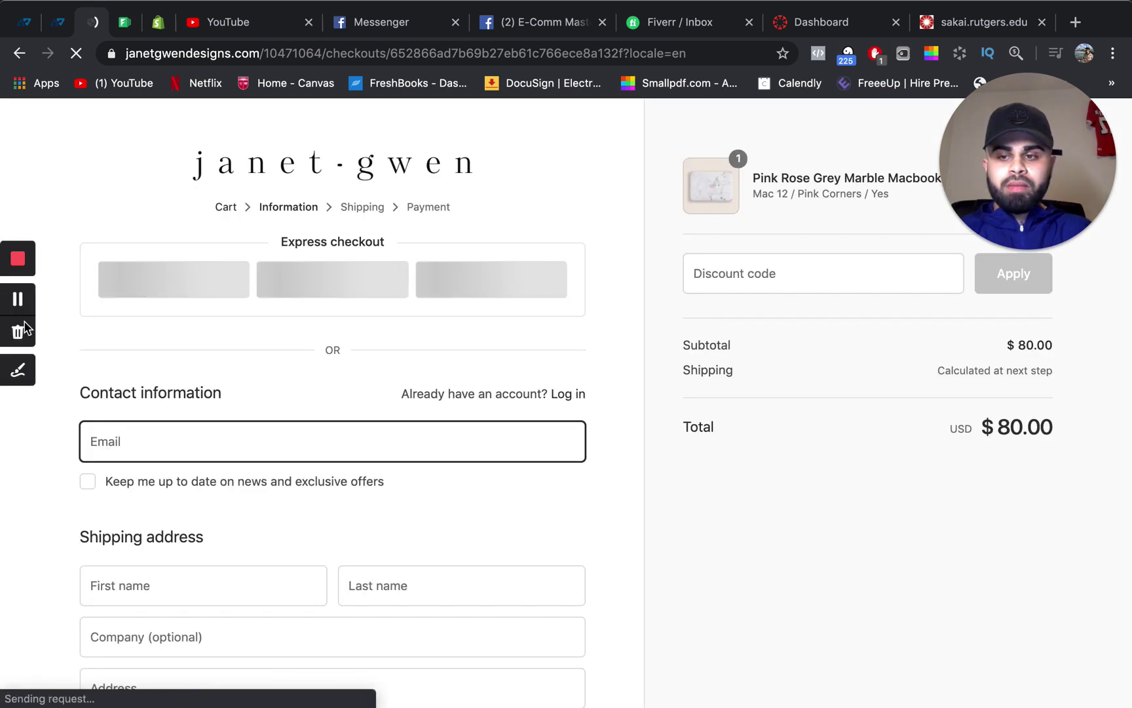
scroll(217, 429, down, 2)
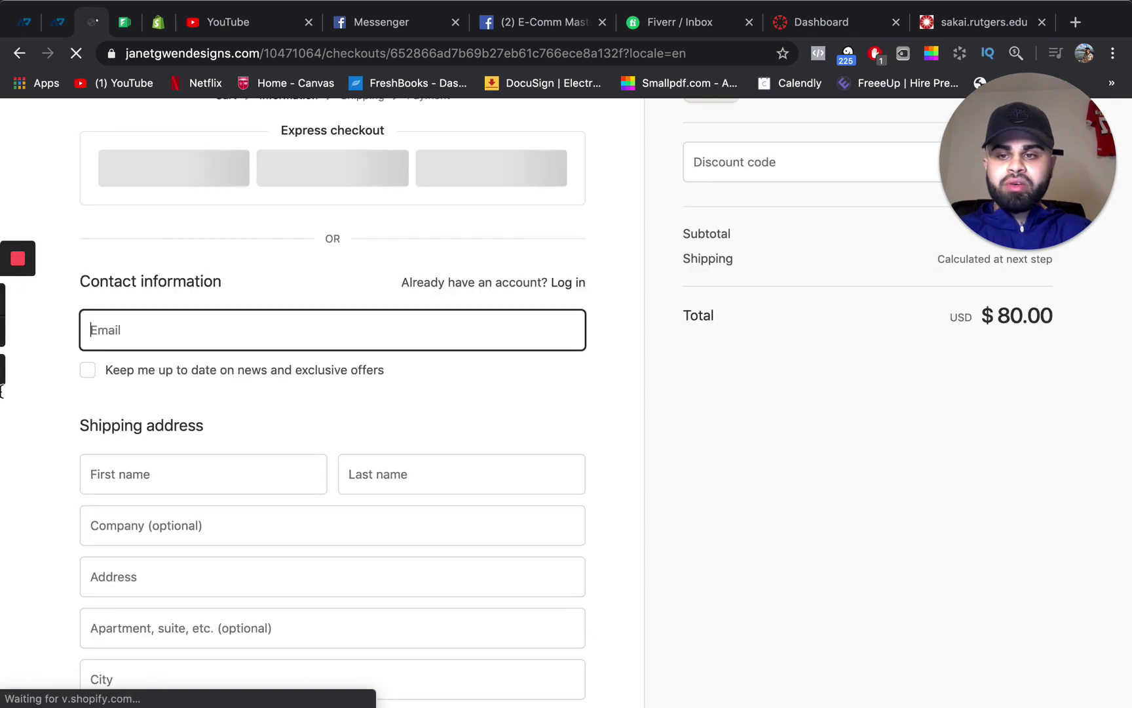
Step: Select Installments by Afterpay as the payment method and complete the order
click(20, 300)
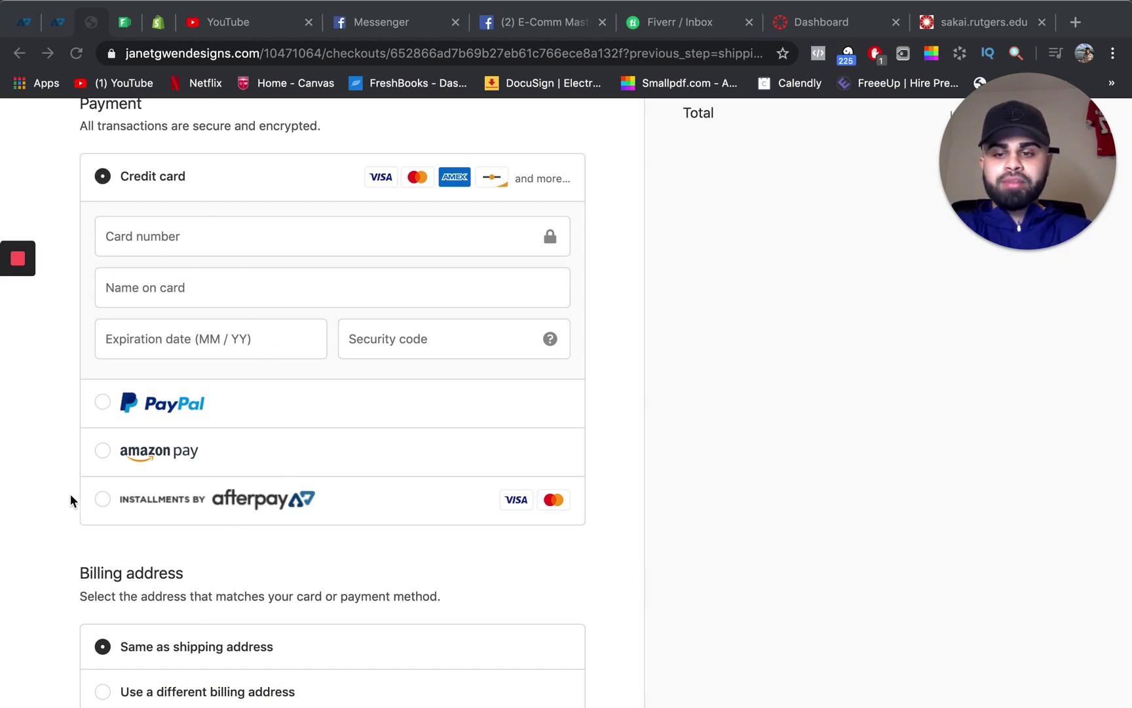
click(107, 500)
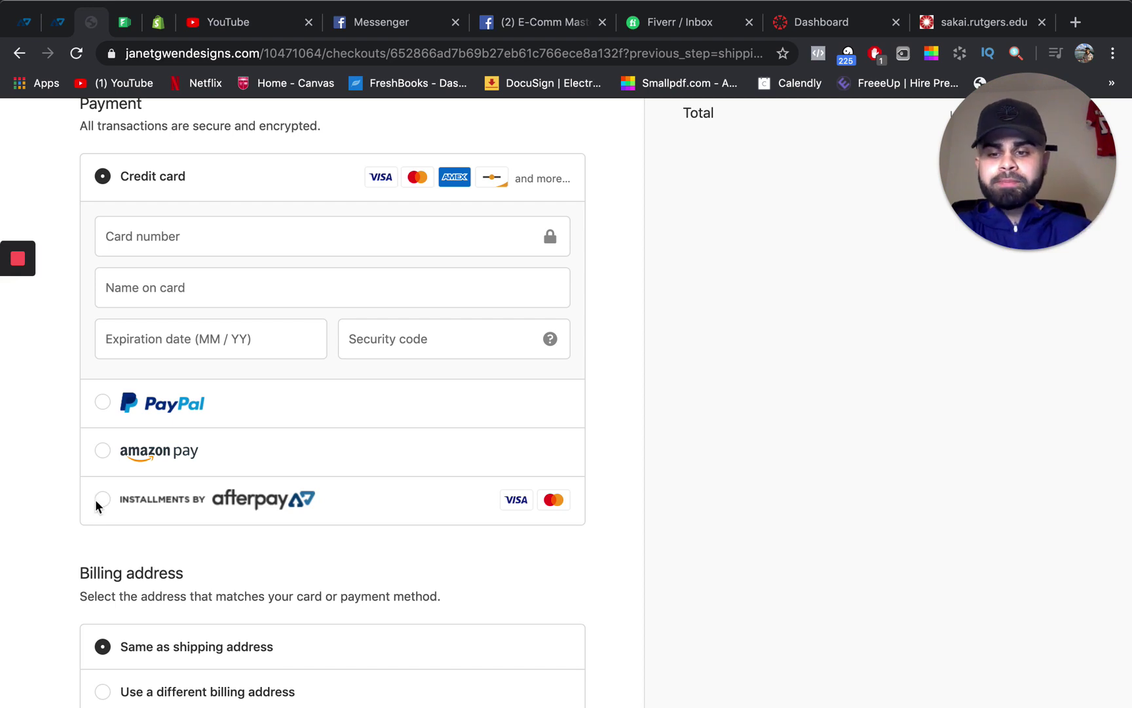
click(103, 502)
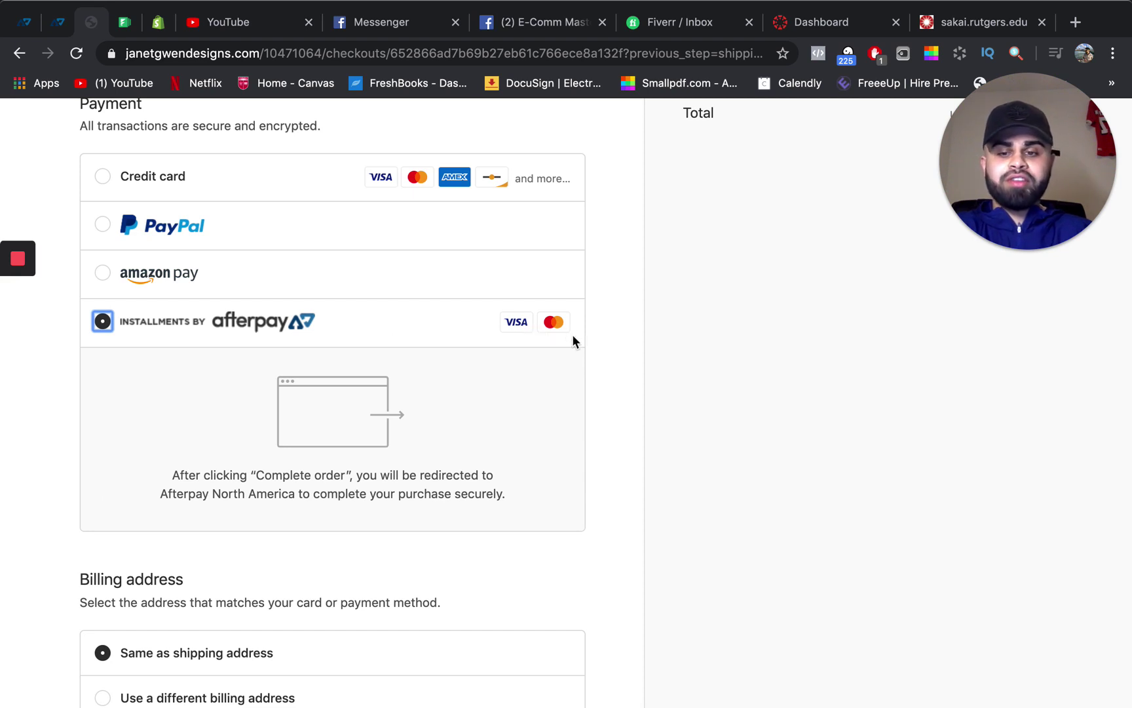
scroll(545, 498, down, 3)
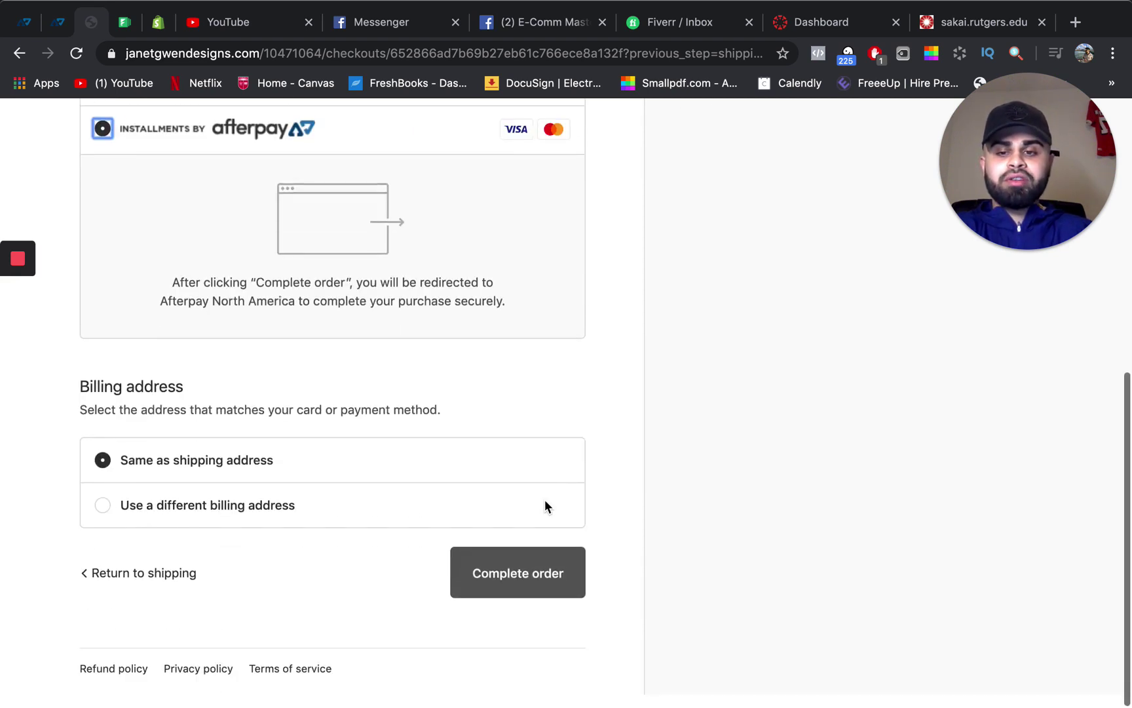
click(526, 587)
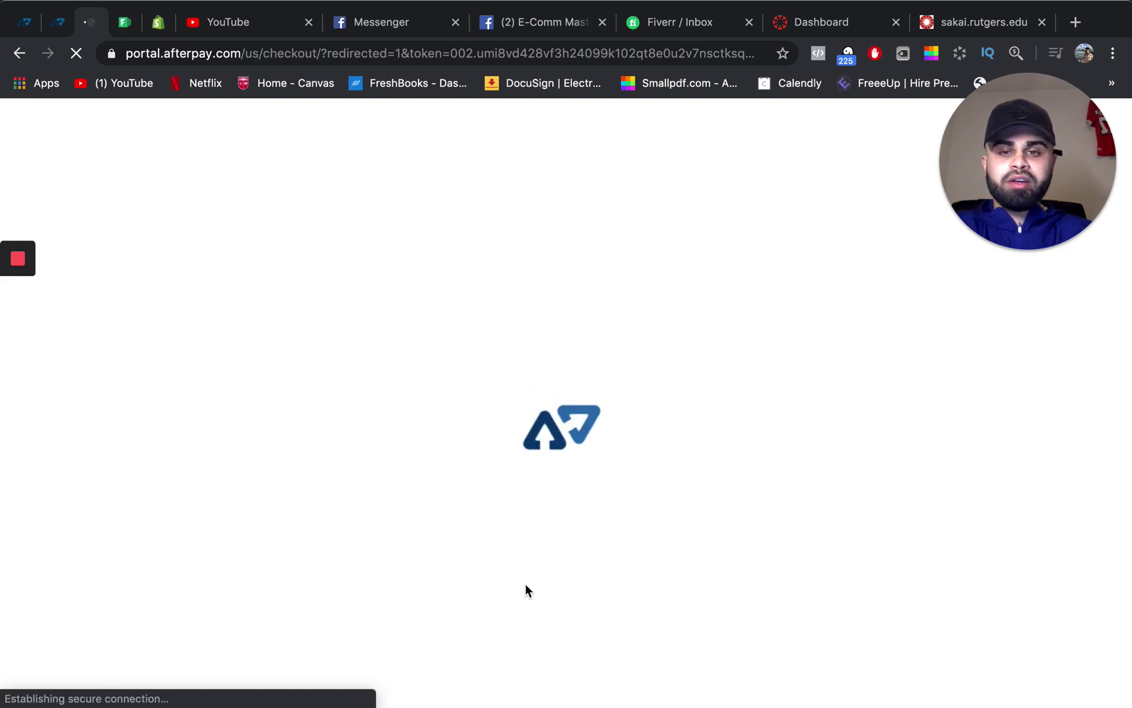
Step: Glance at the Clearpay homepage tab, then return to the Afterpay checkout login
click(23, 27)
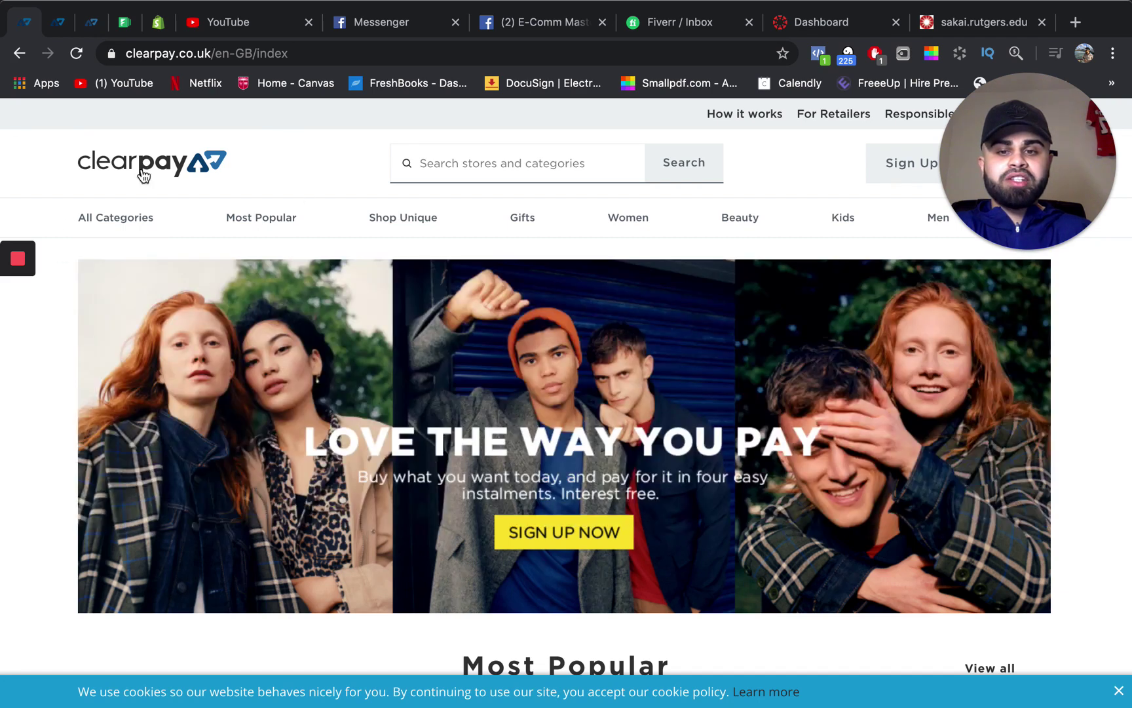
mouse_move(116, 217)
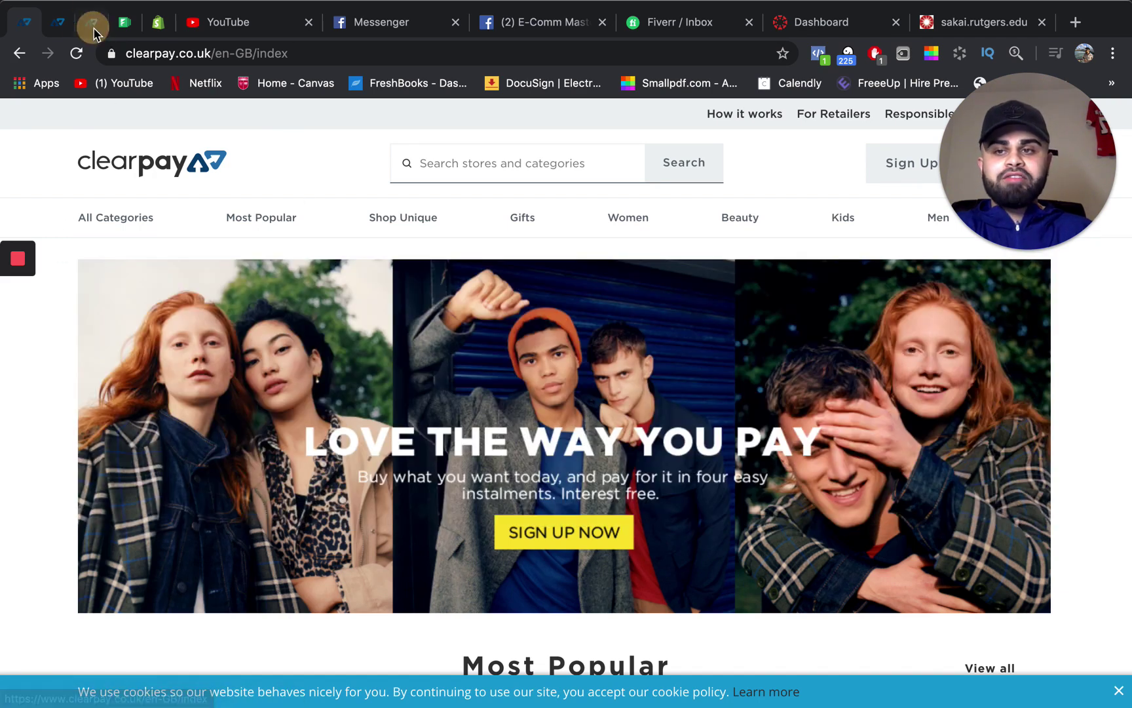
click(91, 23)
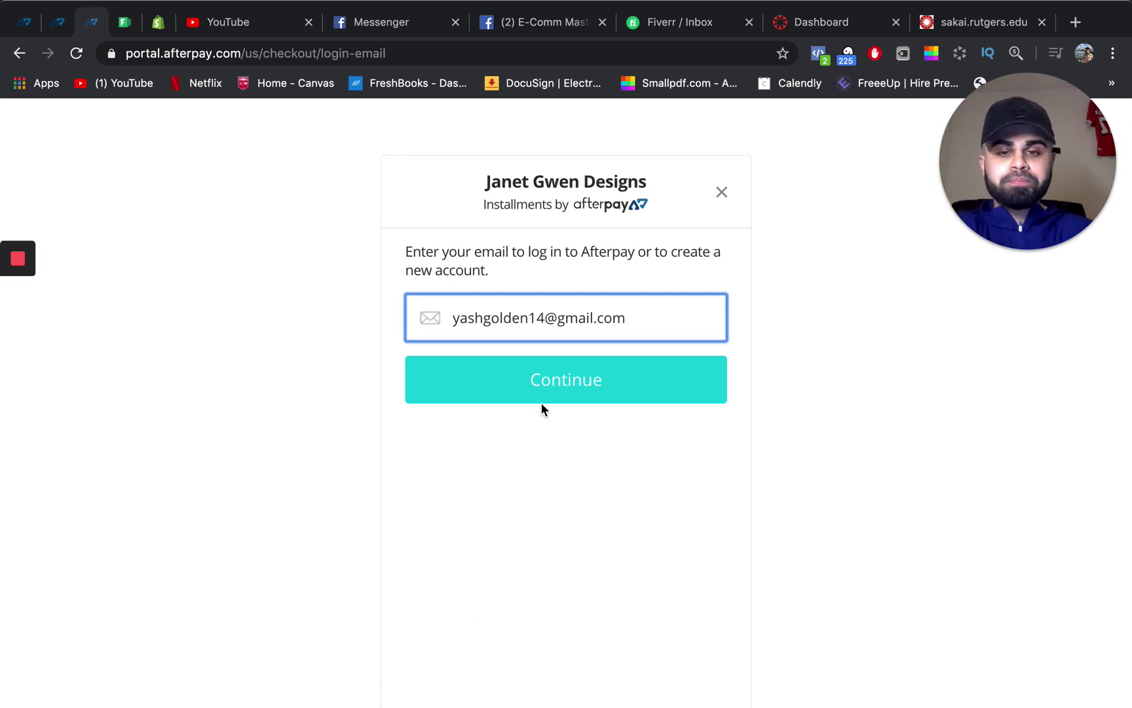
Step: Submit the shopper's email and mobile number, then enter the 6-digit verification code
click(571, 385)
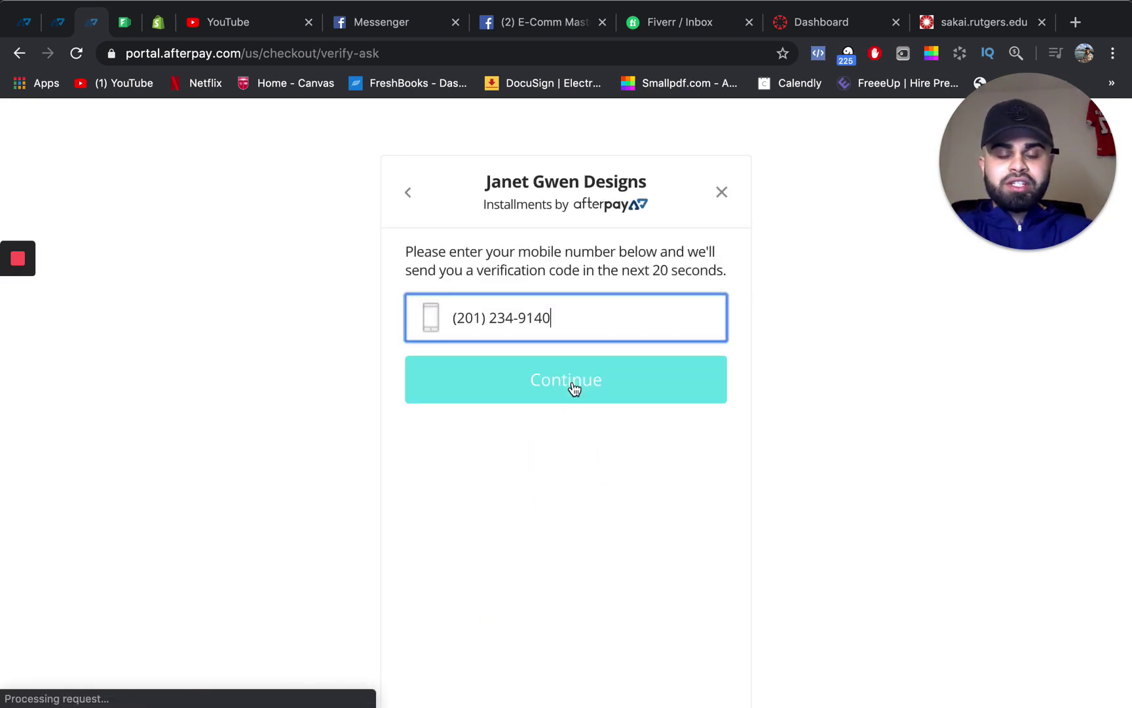
click(573, 385)
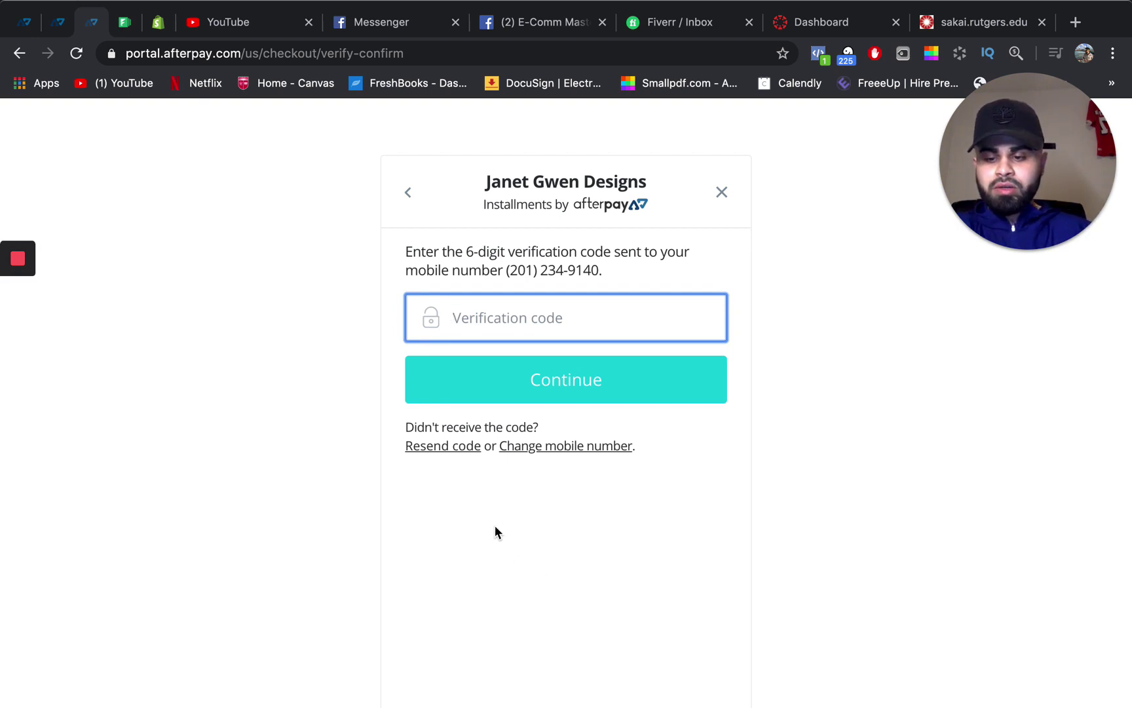
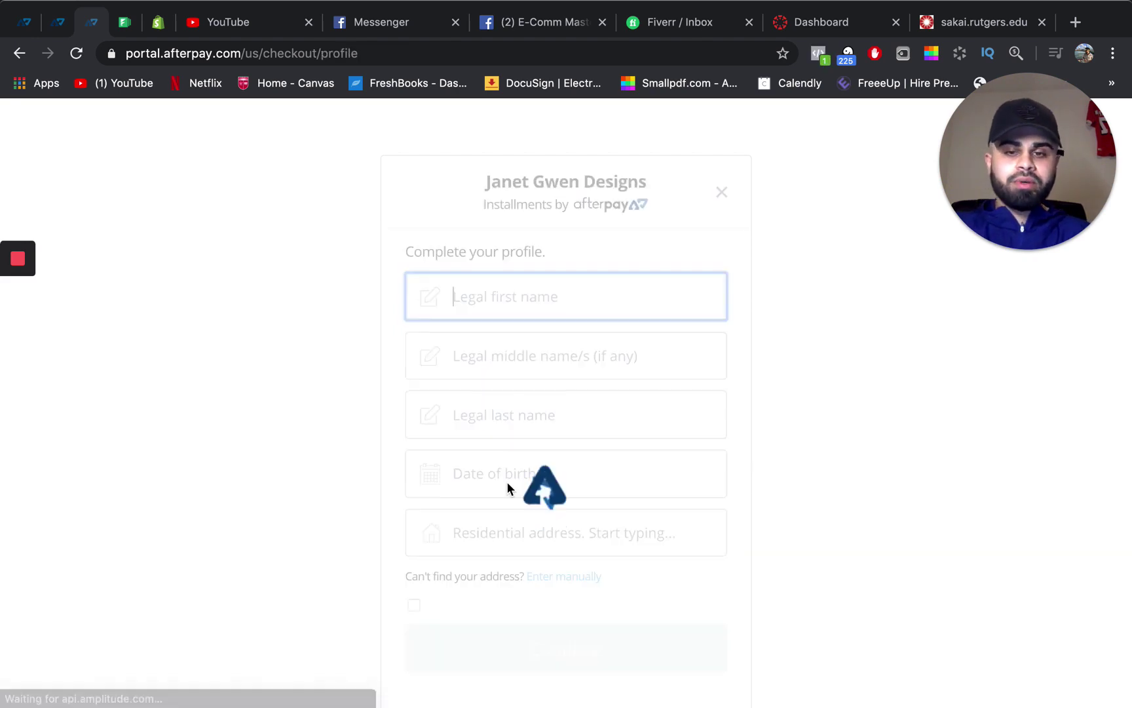
Step: Scroll down the Afterpay Complete your profile form
scroll(507, 483, down, 1)
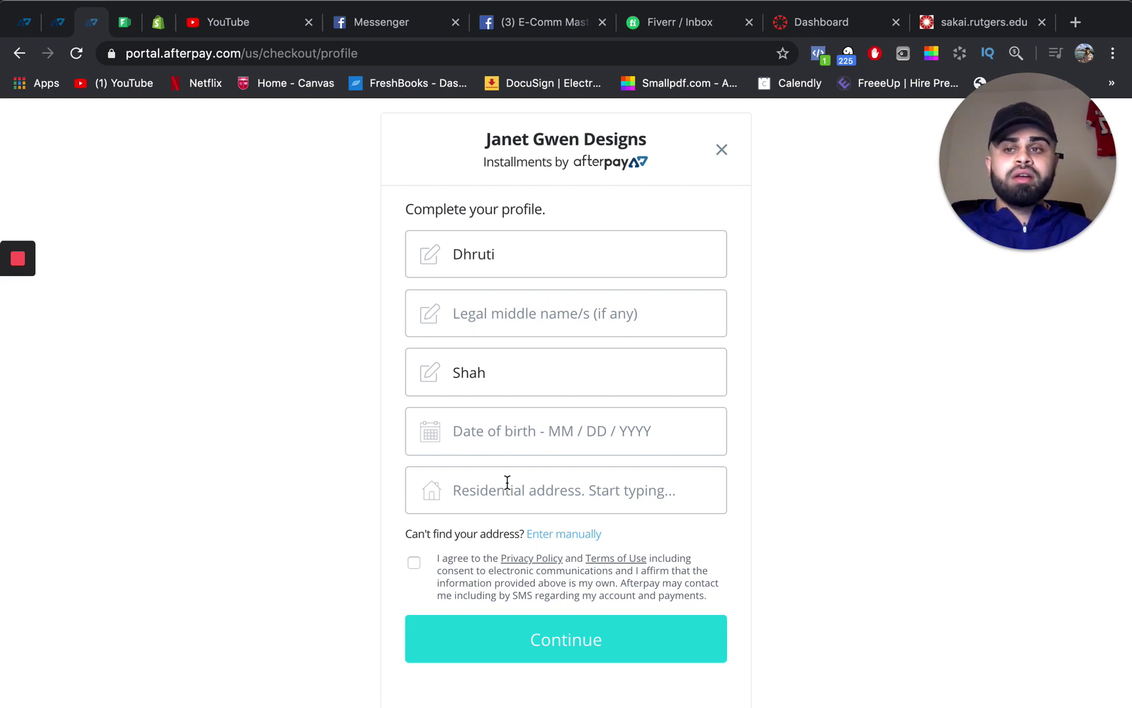
Step: Switch to the Shopify admin Settings page and open Payment providers
click(160, 27)
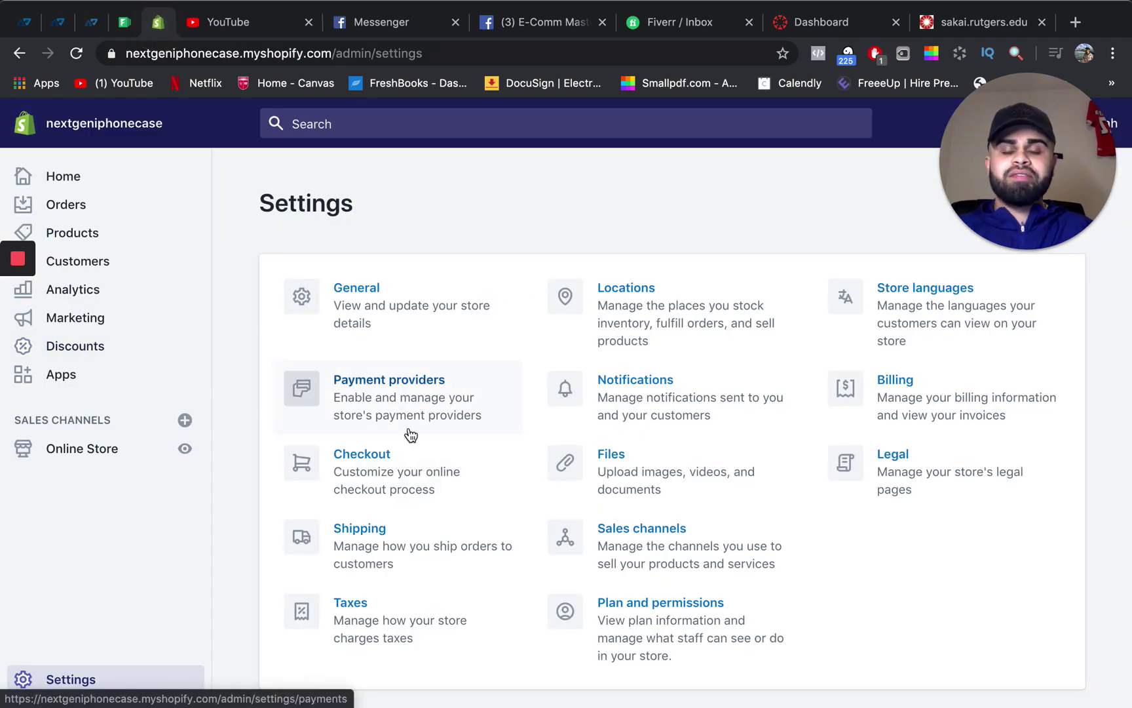
scroll(409, 434, down, 1)
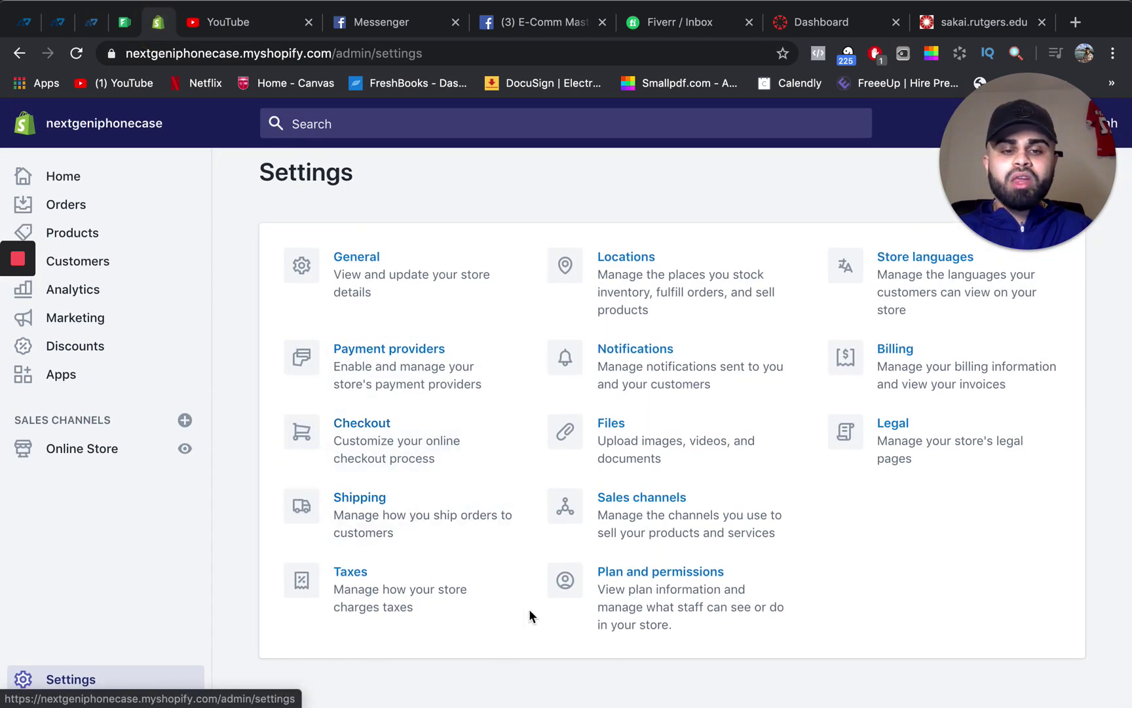
click(357, 375)
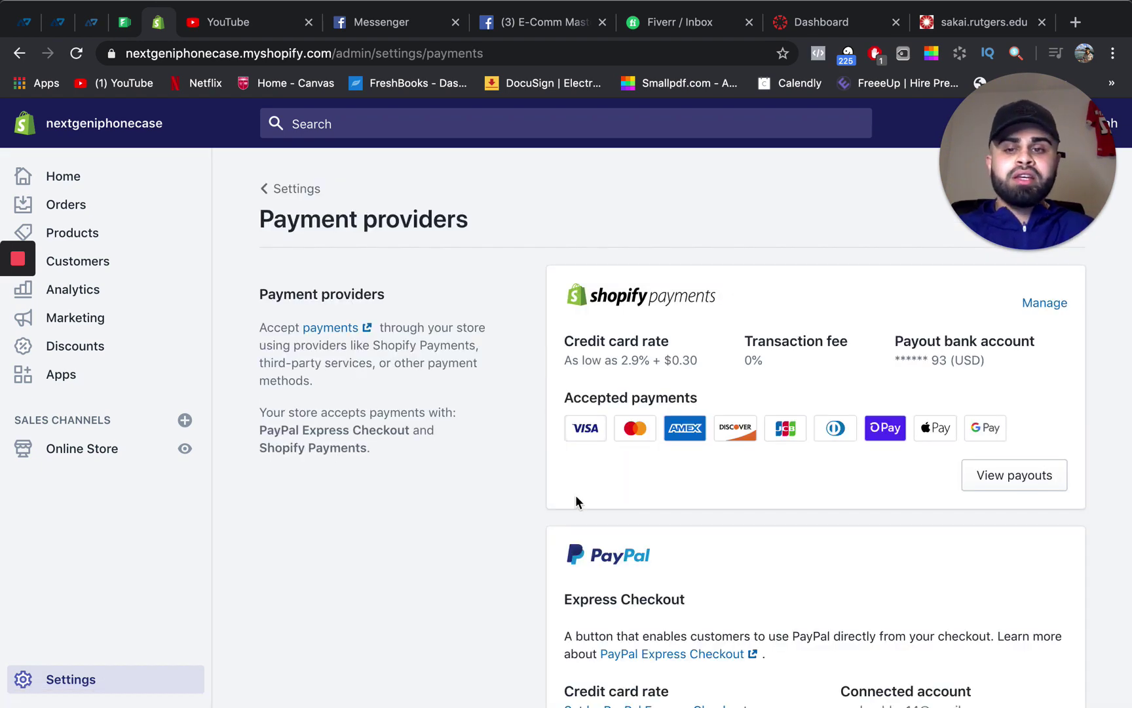
Step: Scroll to Alternative payment methods and open Choose alternative payment
scroll(576, 502, down, 15)
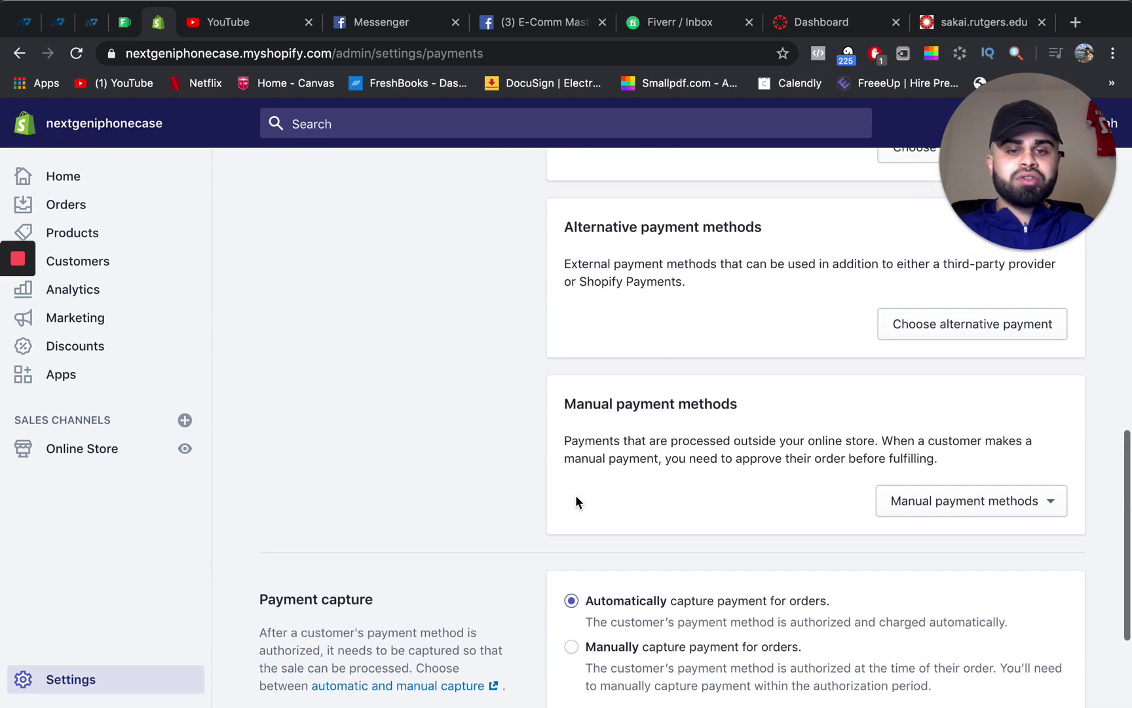
click(958, 333)
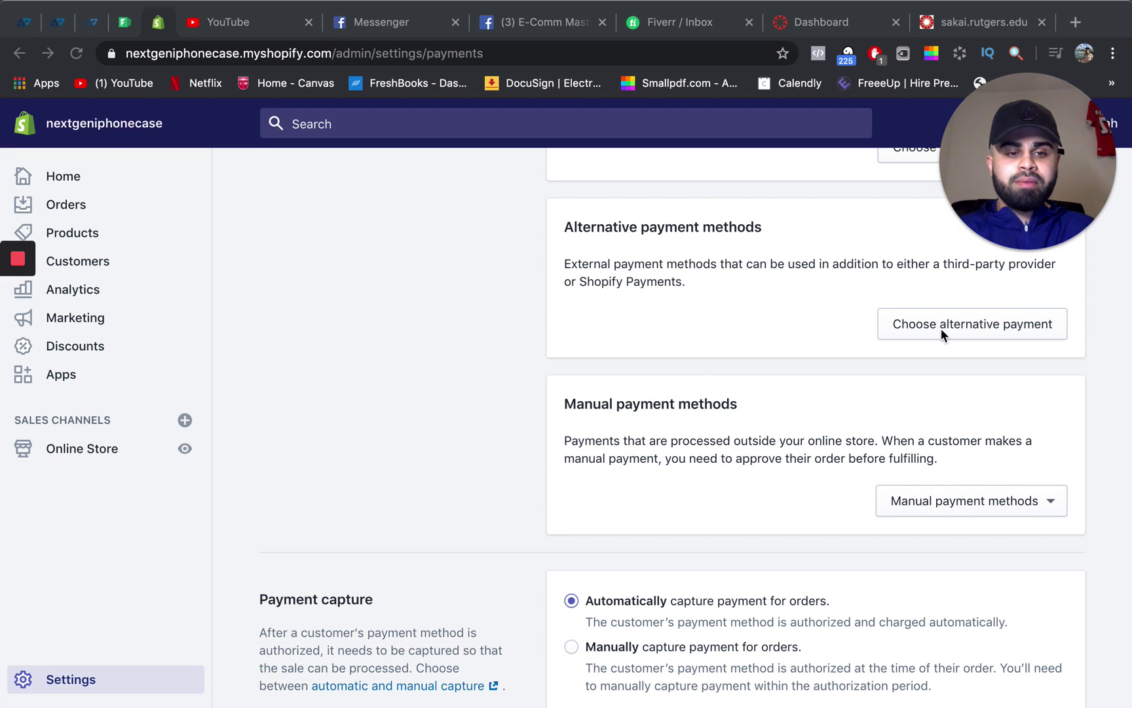
scroll(867, 359, up, 1)
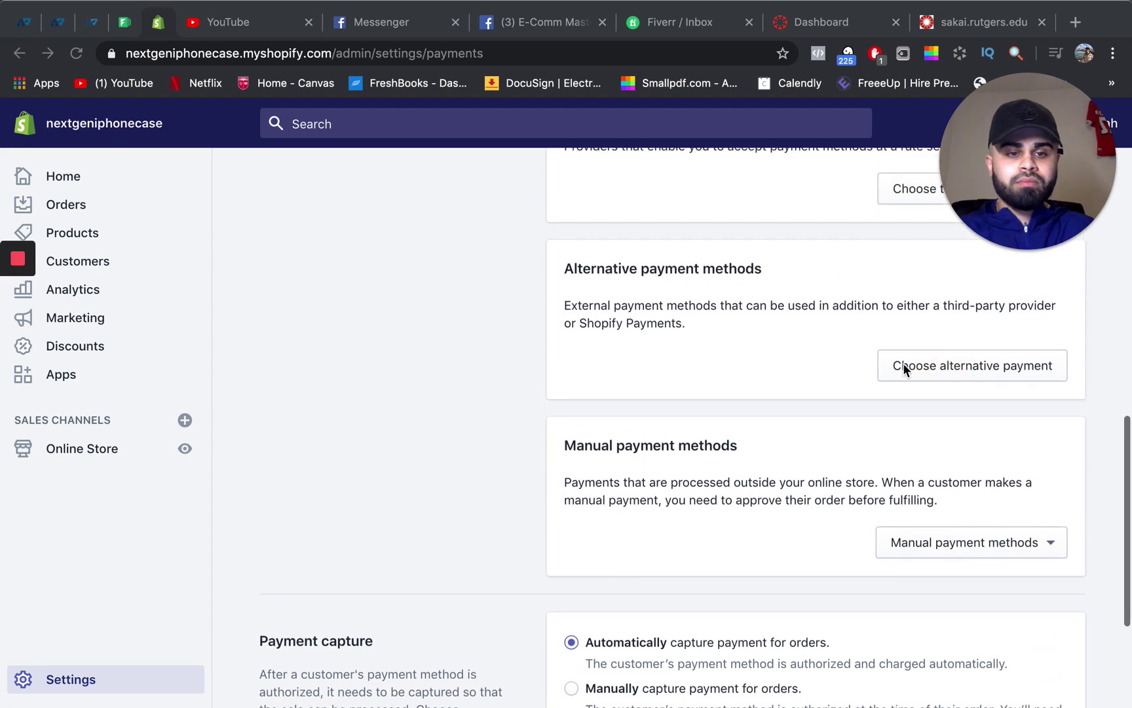
click(904, 364)
click(929, 372)
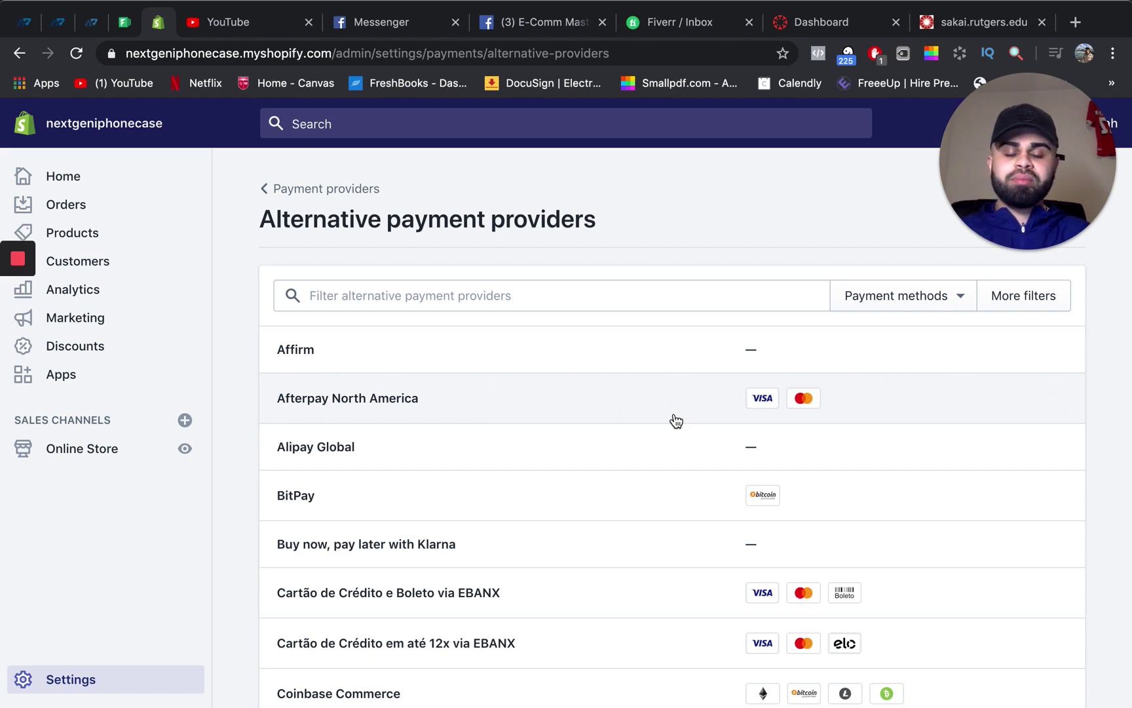
Step: Open the Afterpay North America provider settings and scroll down to the Activate button
click(676, 421)
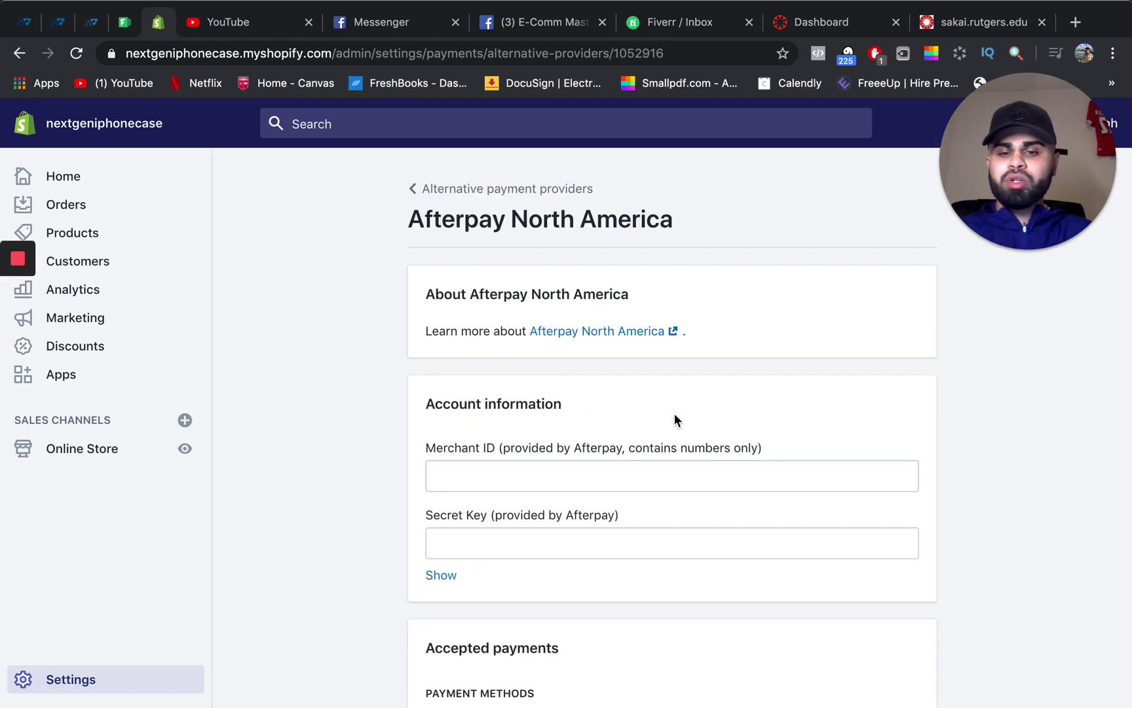
scroll(676, 421, down, 3)
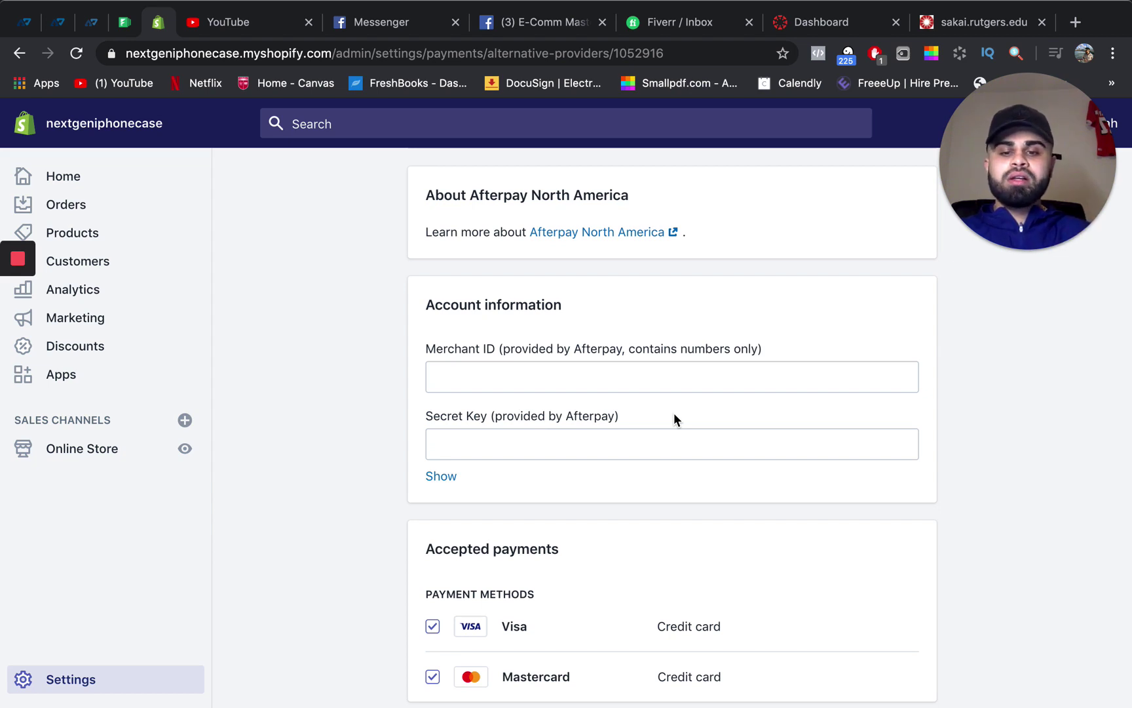
scroll(675, 416, down, 1)
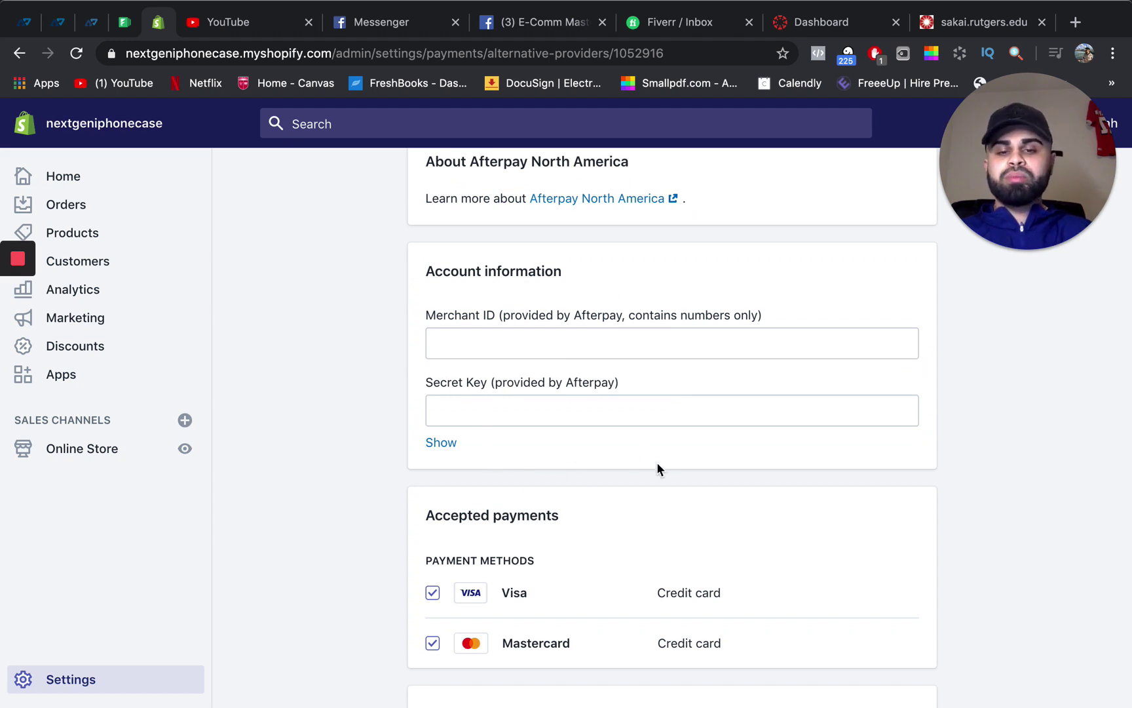
scroll(666, 473, down, 5)
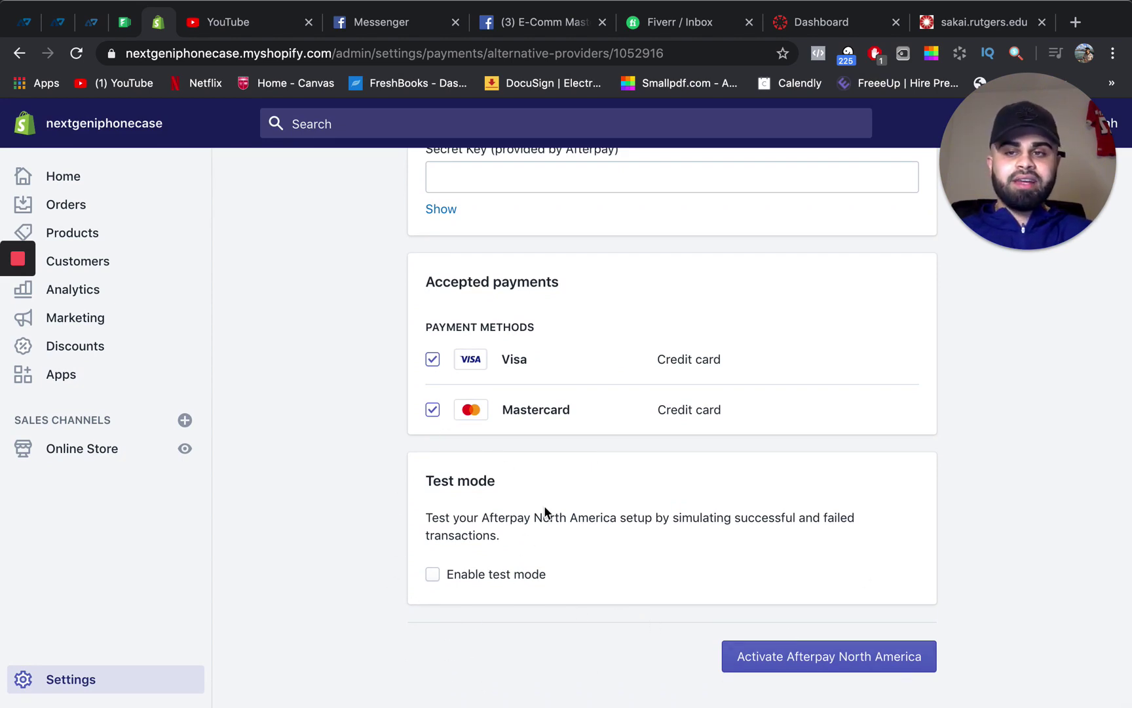
Step: Switch to the Afterpay retailer sign-up form and scroll down through its fields
click(124, 24)
scroll(566, 366, down, 3)
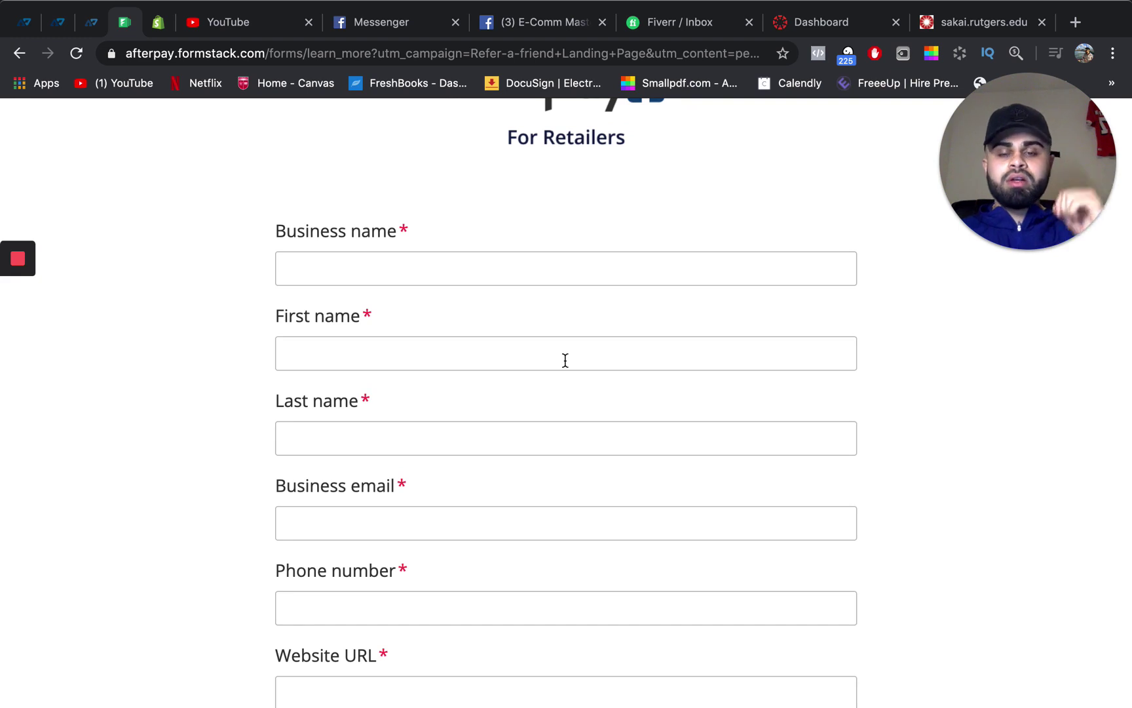
scroll(565, 360, up, 3)
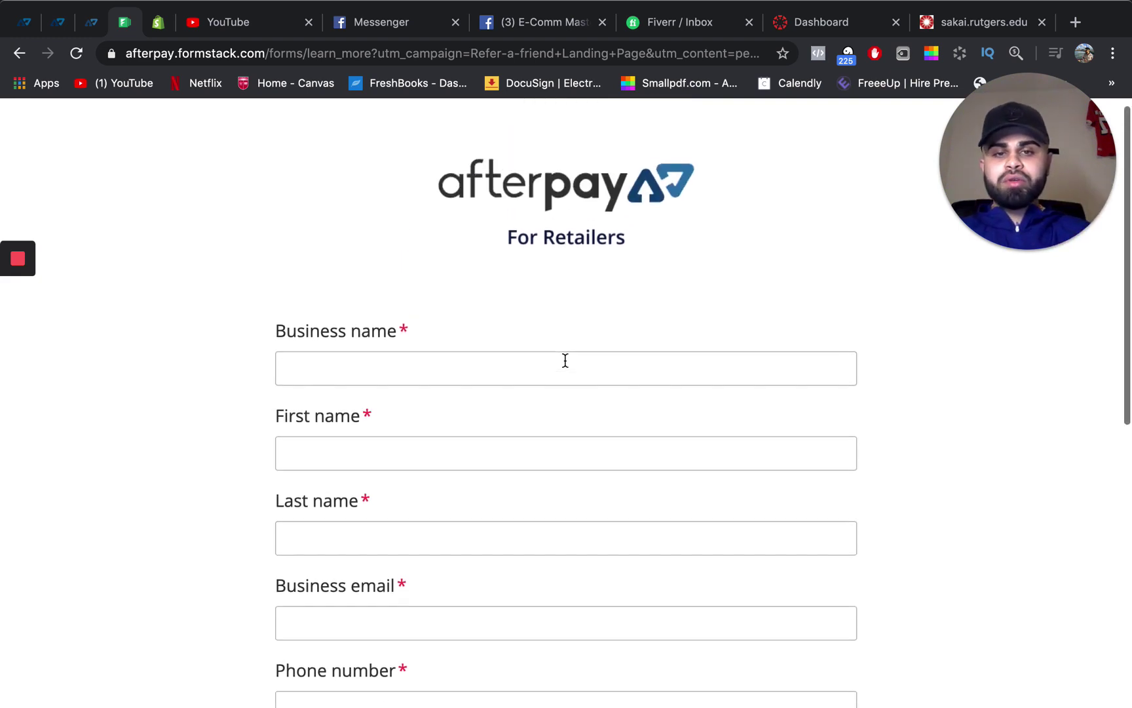
scroll(733, 310, down, 2)
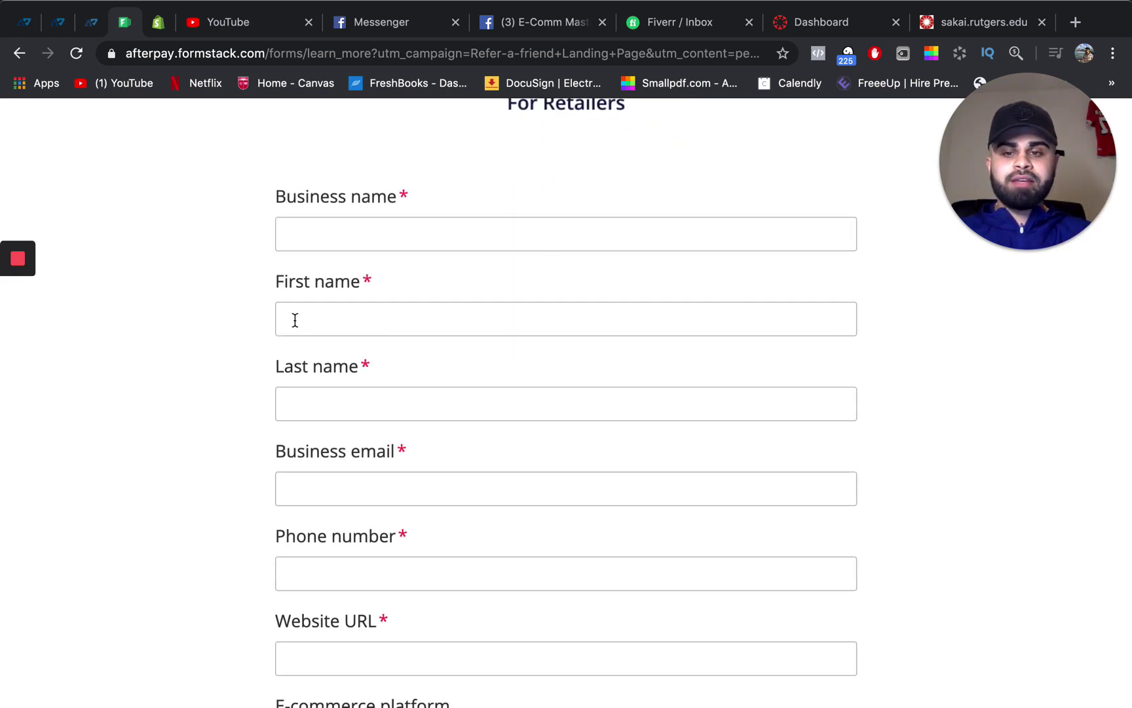
scroll(587, 487, down, 2)
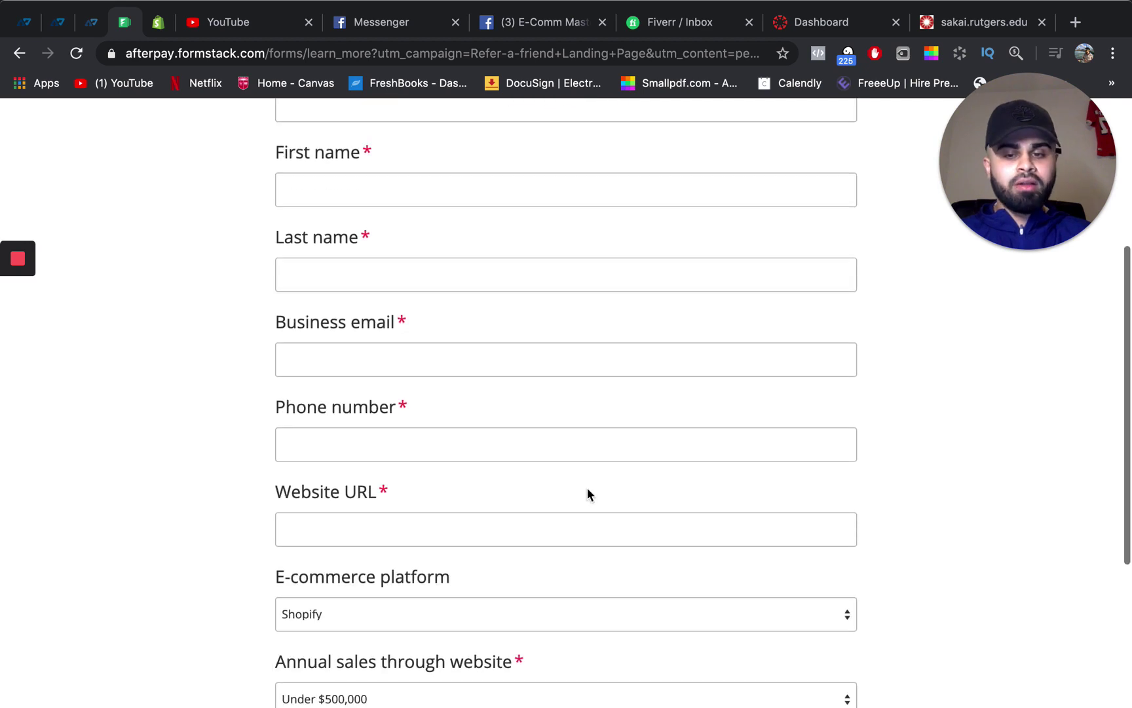
scroll(573, 534, down, 2)
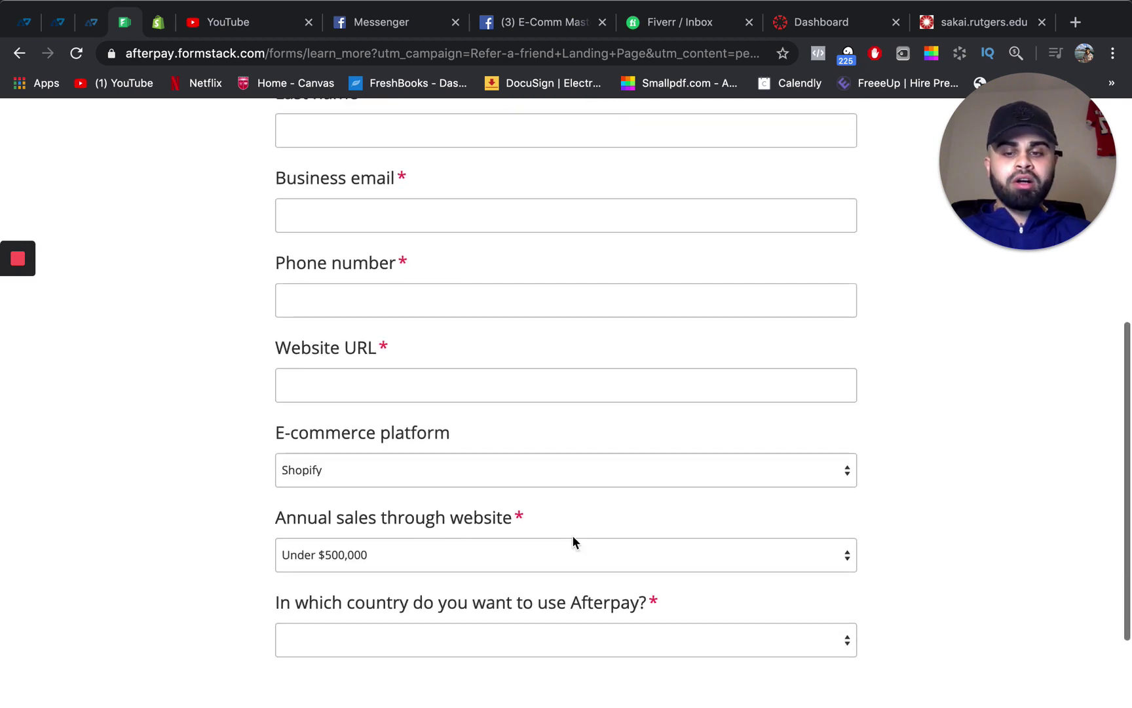
Step: Review the platform, annual sales and country choices, keeping Shopify and Under $500,000, country blank
click(476, 483)
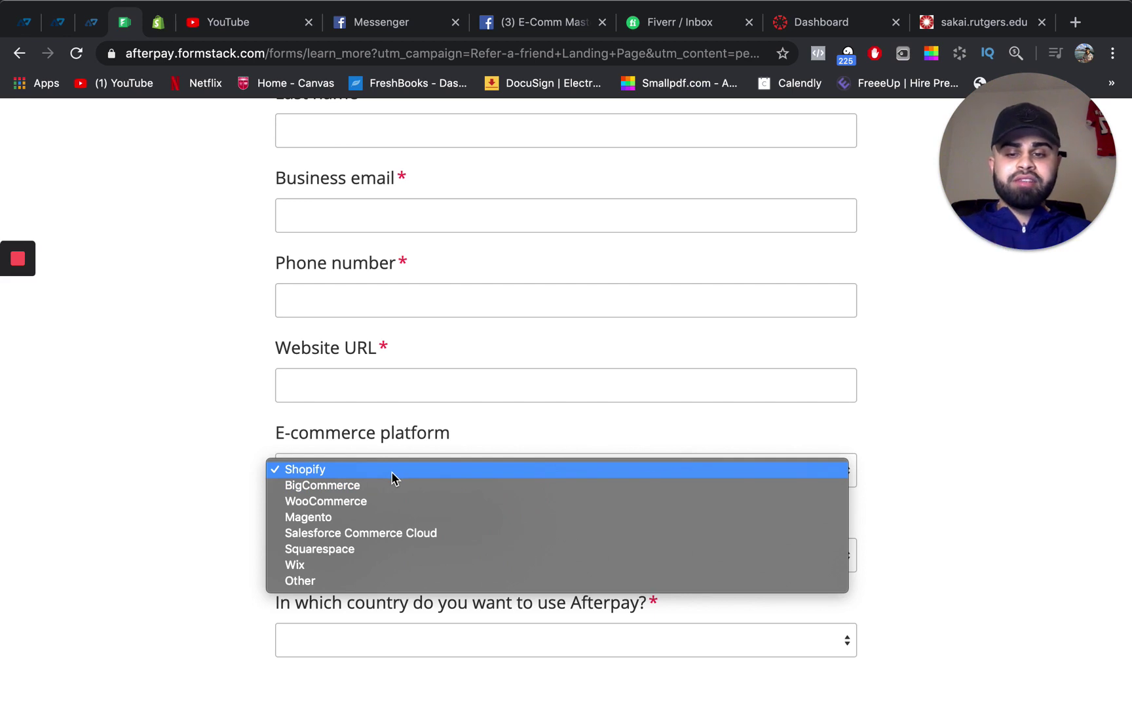
click(340, 468)
scroll(472, 524, down, 3)
click(442, 478)
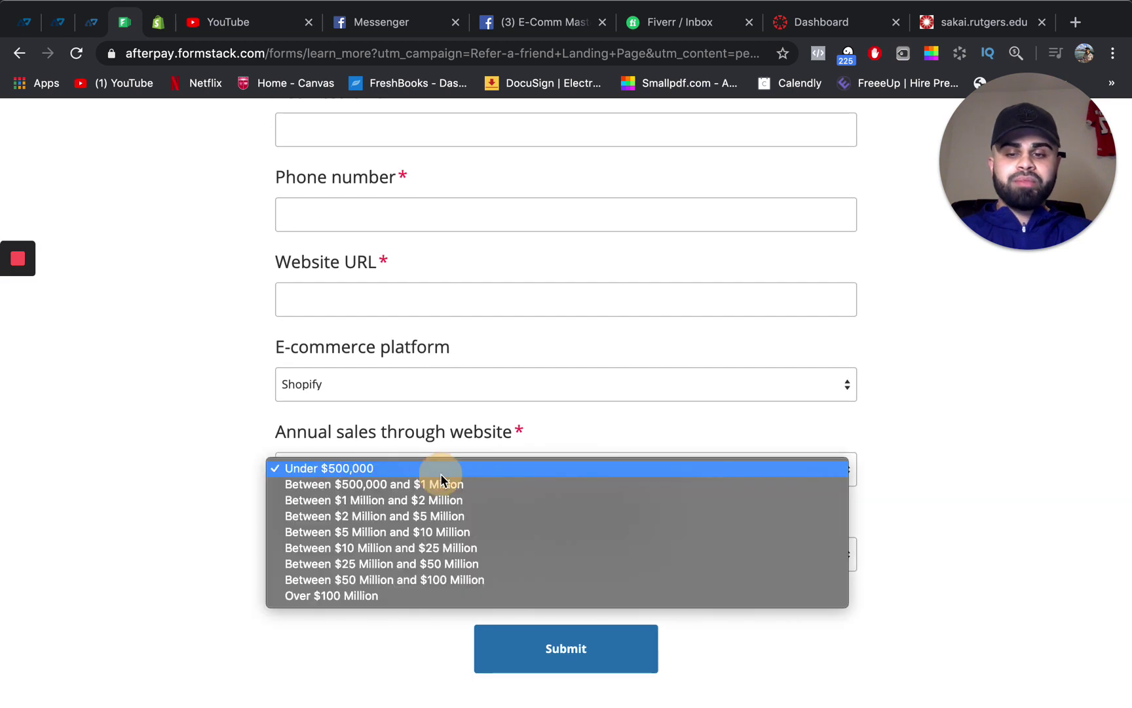
click(109, 548)
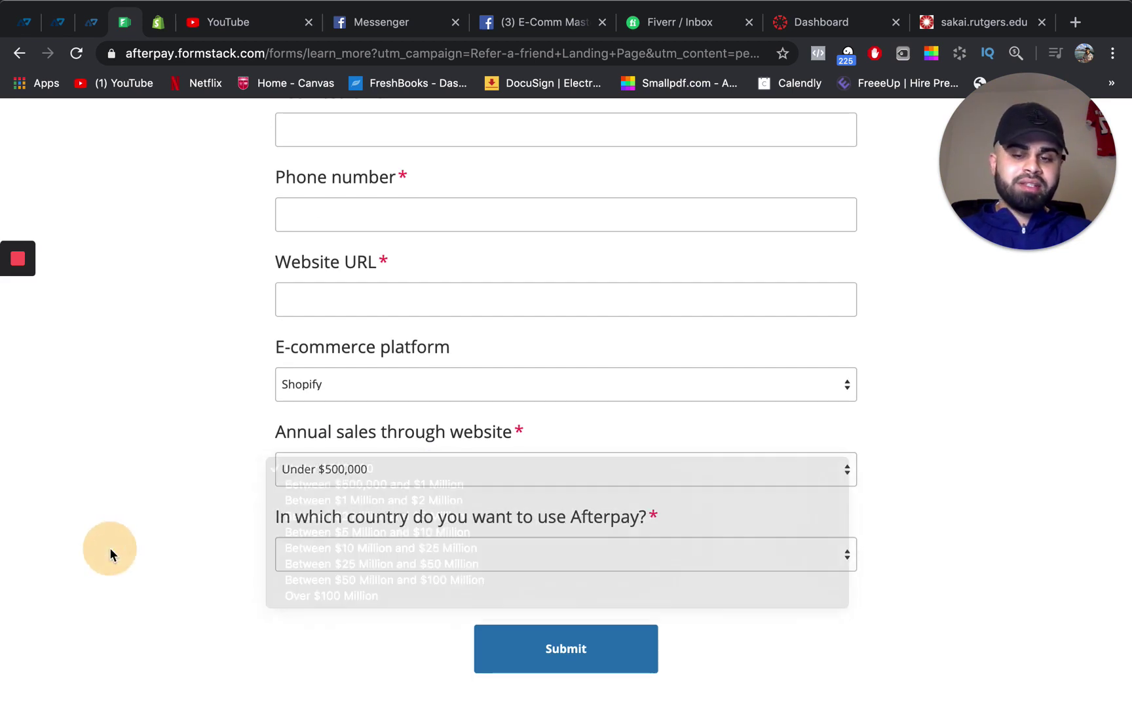
click(366, 554)
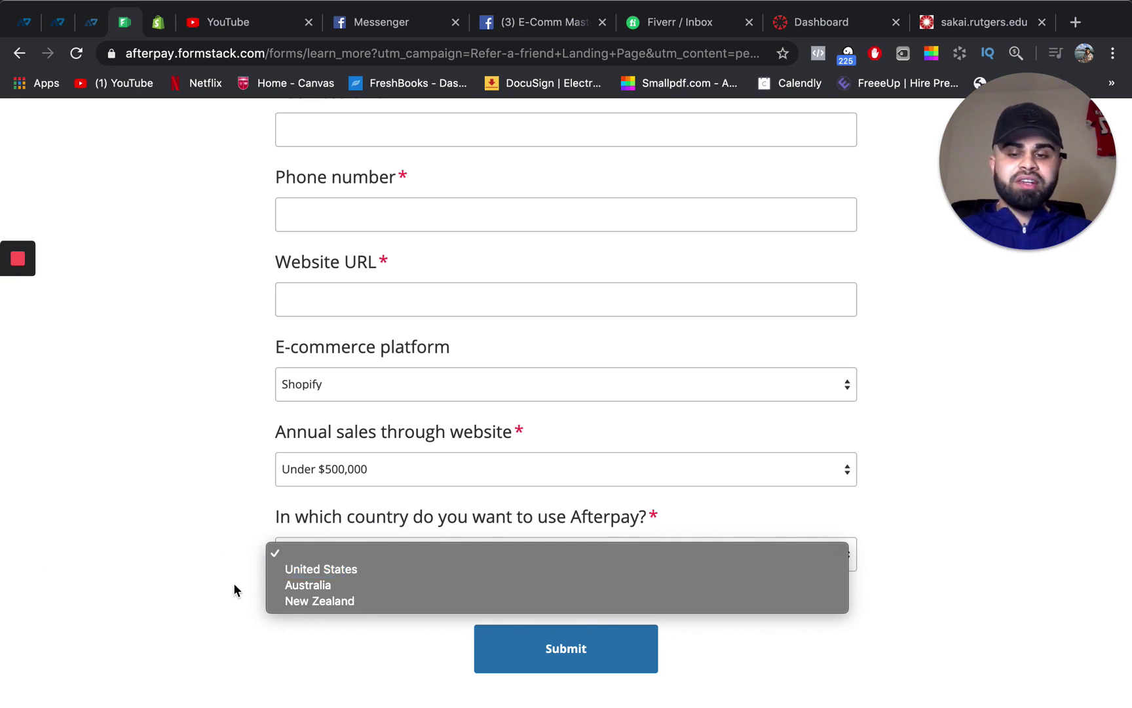
click(101, 577)
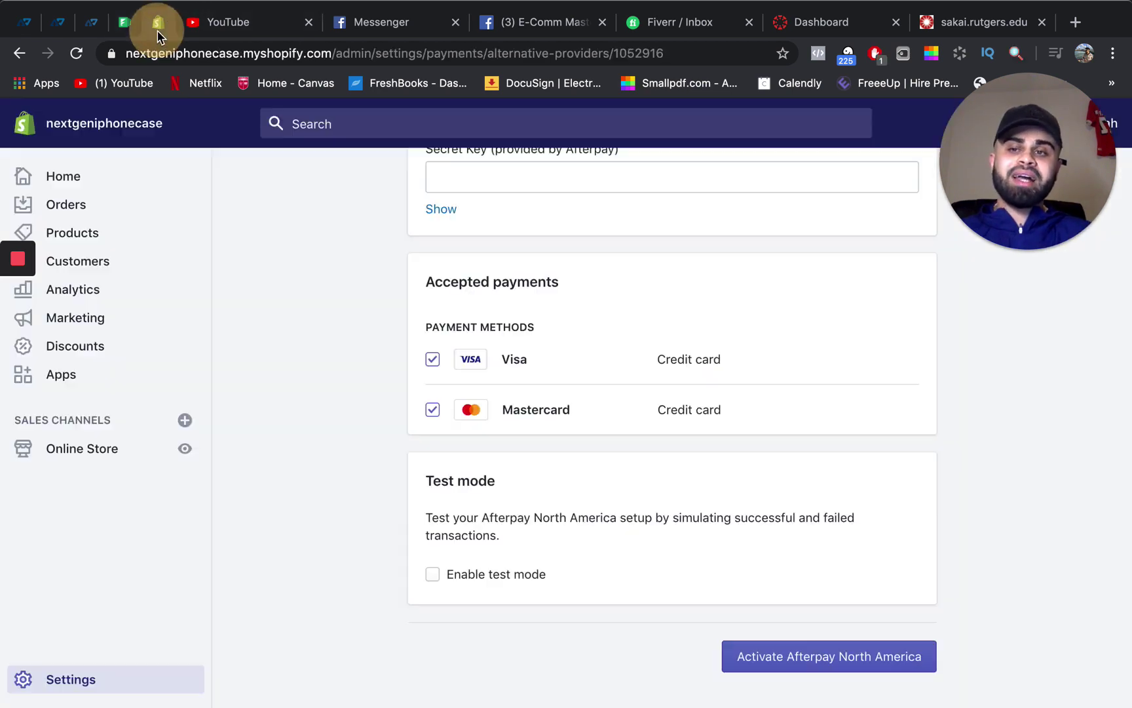
Step: Return to the Shopify Afterpay North America settings and scroll back to the top
click(158, 23)
scroll(586, 509, up, 2)
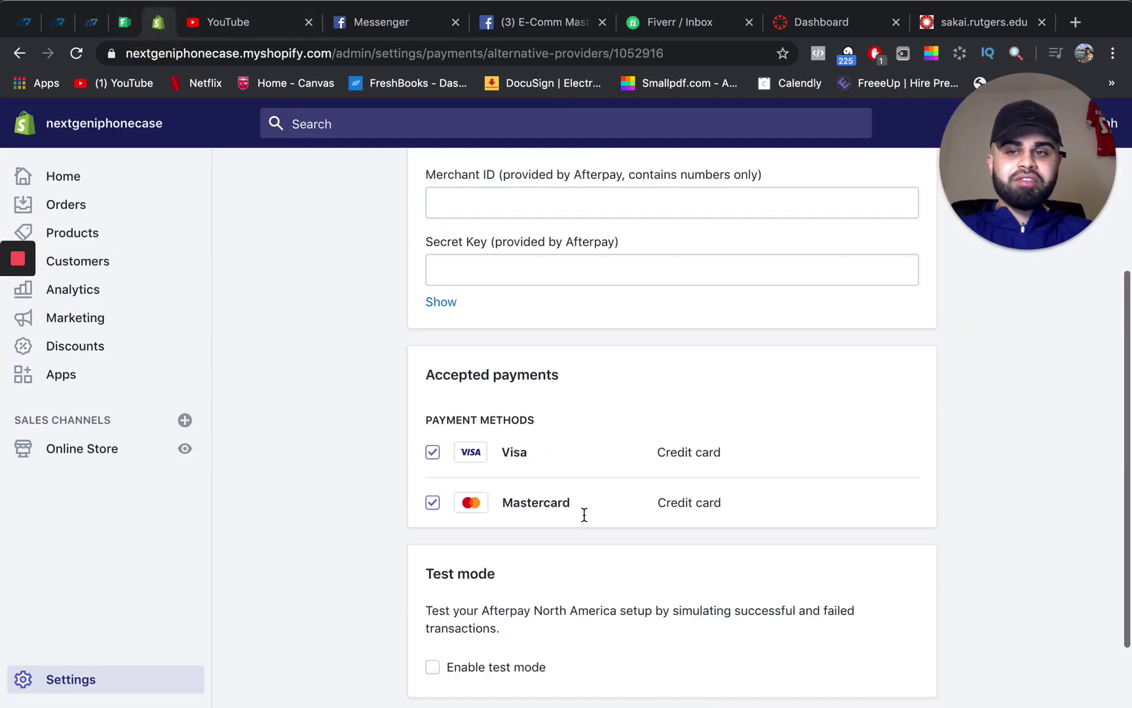
scroll(522, 405, up, 4)
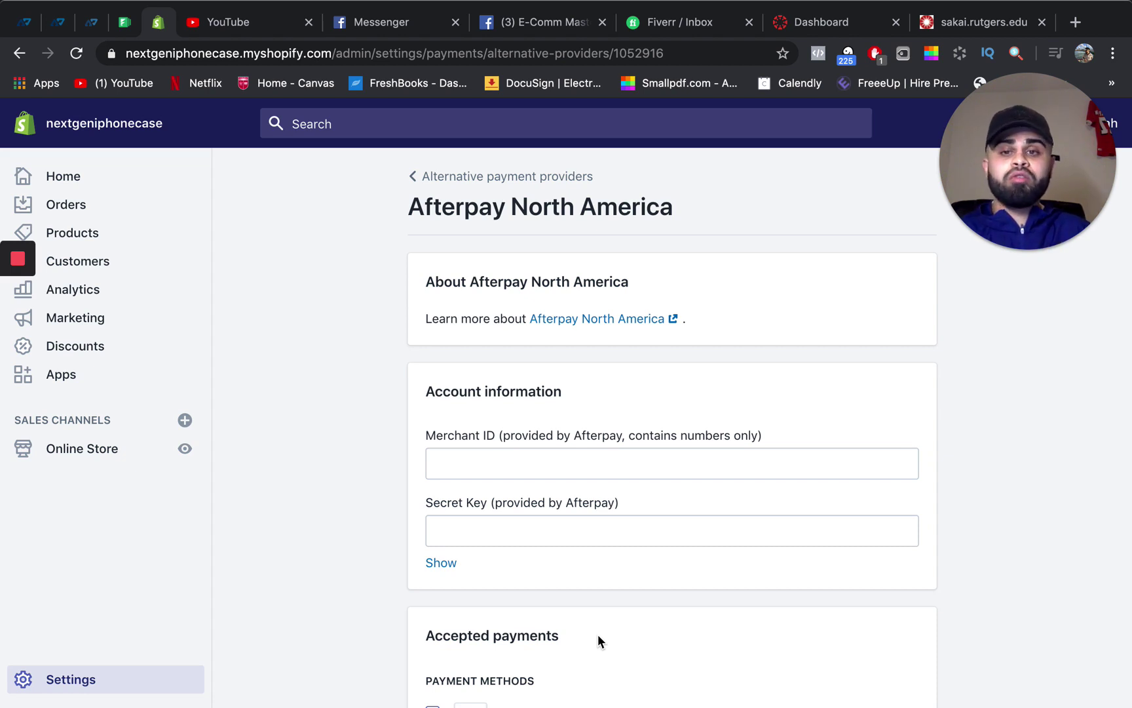
Step: Go back to the Afterpay retailer form and scroll up to the Business name field
click(125, 25)
scroll(466, 283, up, 10)
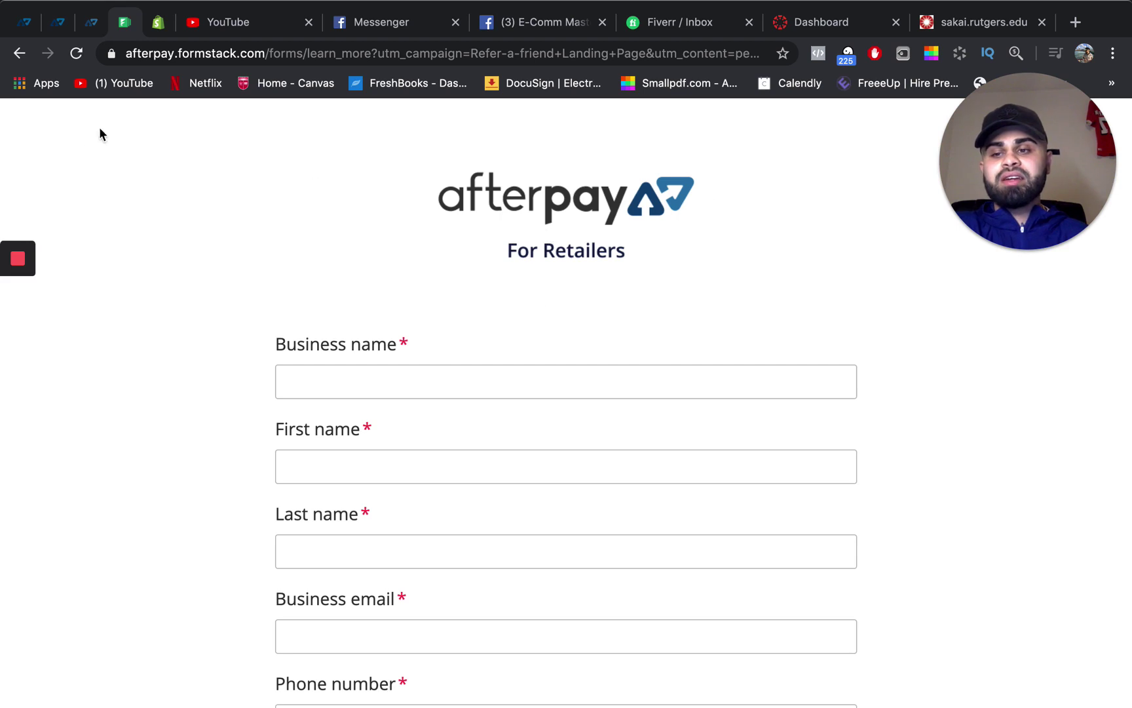
mouse_move(27, 254)
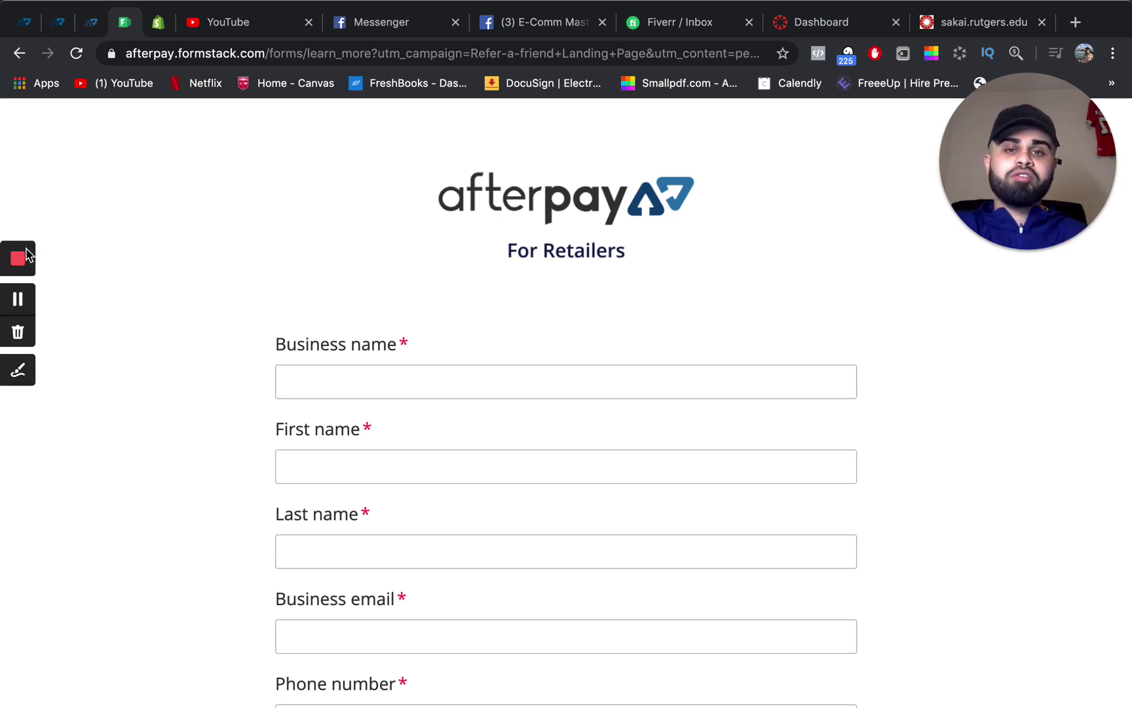